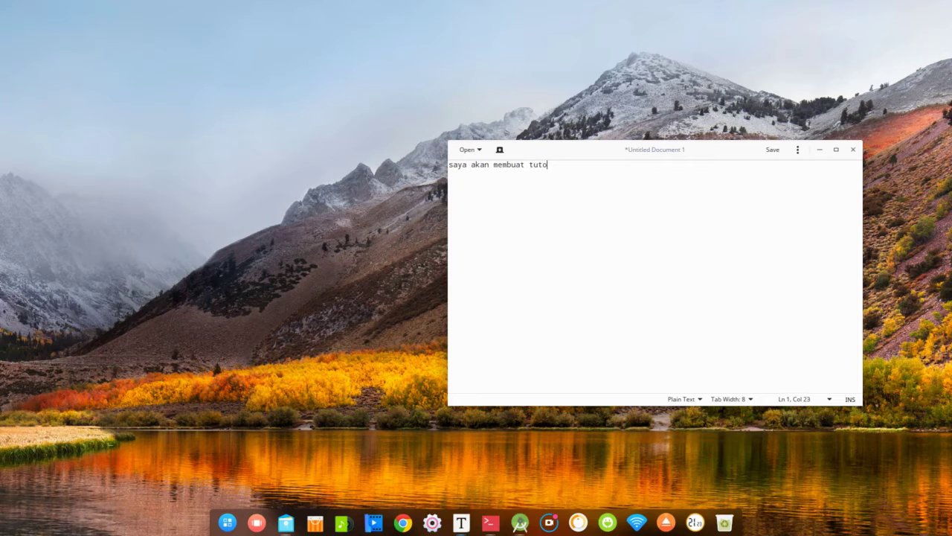
# Step: Complete the note as "saya akan membuat tutorial sederhana tentang cara membuat project pertama untuk kalian yang baru memulai langkah di android hehe"
pyautogui.write('rial sed')
pyautogui.write('erhana ')
pyautogui.write('tn')
pyautogui.write('ntang ')
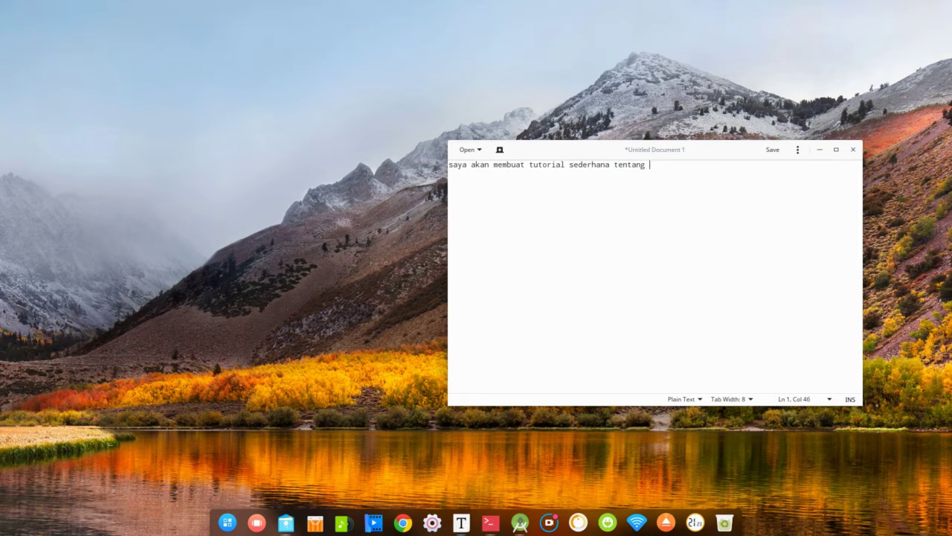
pyautogui.write('cara membuat project')
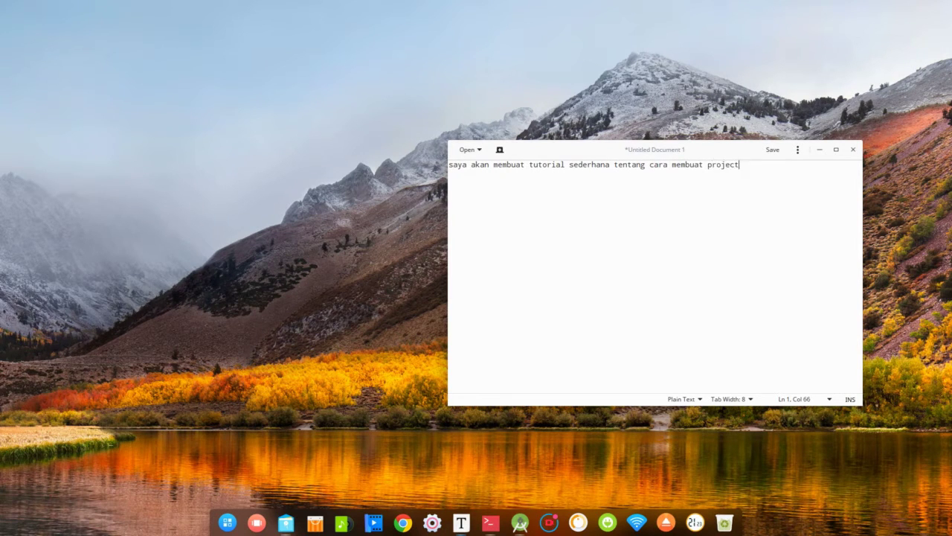
pyautogui.write(' pertama untuk kalian yang ')
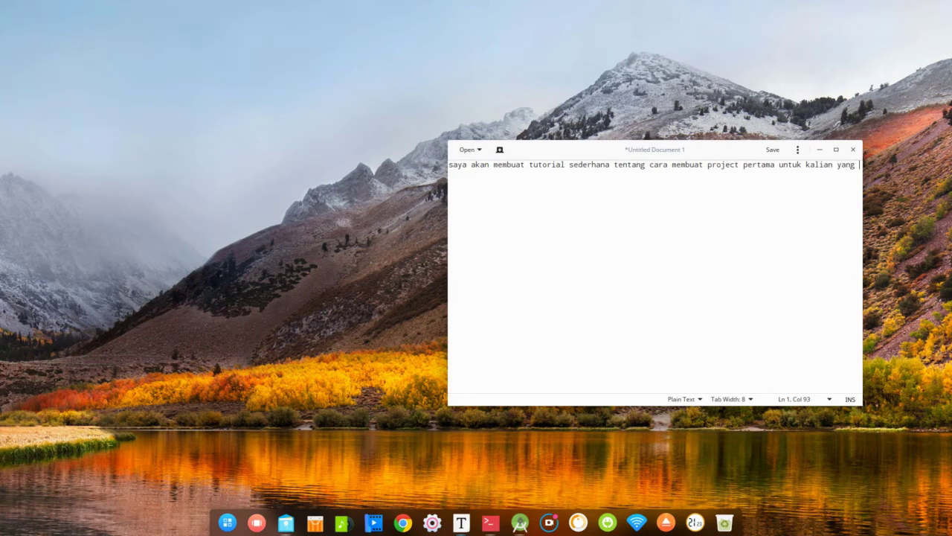
pyautogui.write('baru memlain')
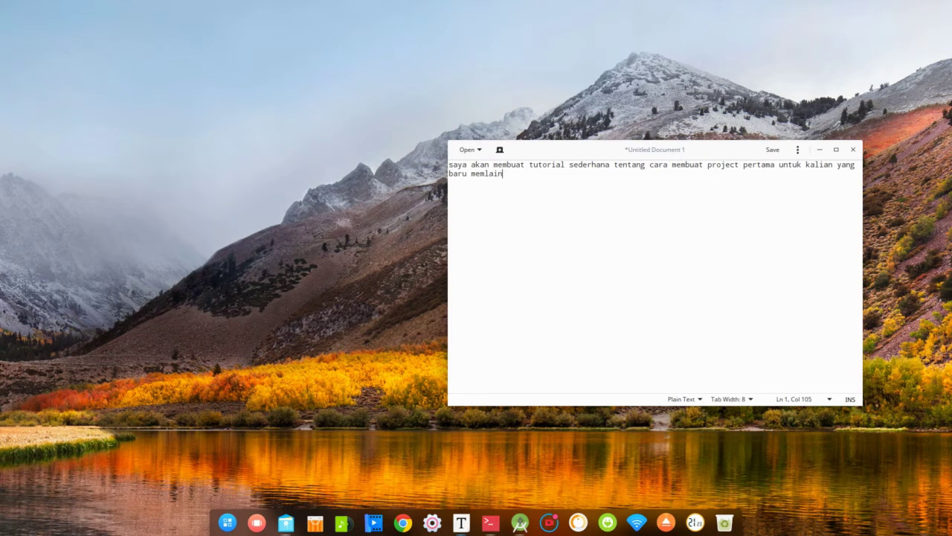
pyautogui.press('BackSpace')
pyautogui.press('BackSpace')
pyautogui.press('BackSpace')
pyautogui.press('BackSpace')
pyautogui.write('ulai langkah di android')
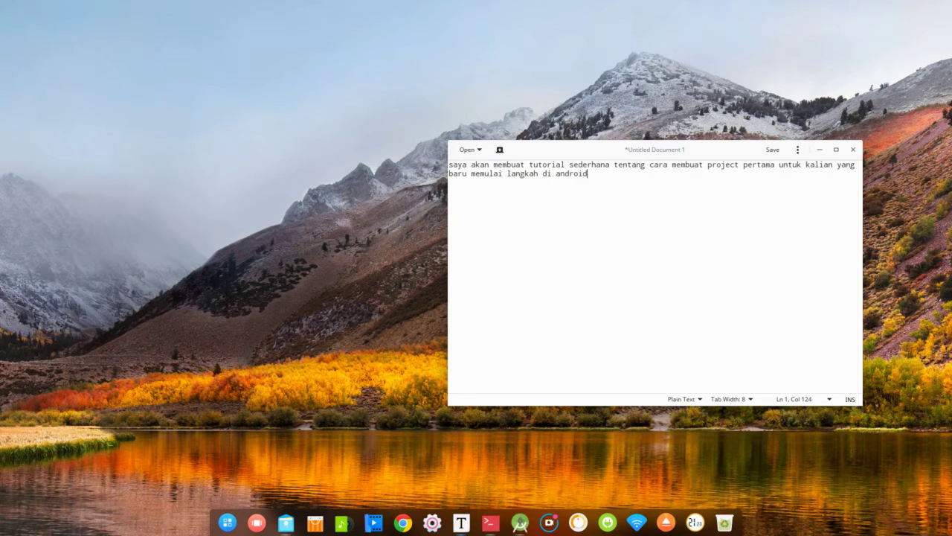
pyautogui.write(' hehe')
# Step: Erase the whole introductory sentence from the untitled document
pyautogui.press('BackSpace')
pyautogui.press('BackSpace')
pyautogui.press('BackSpace')
pyautogui.press('BackSpace')
pyautogui.press('BackSpace')
pyautogui.press('BackSpace')
pyautogui.press('BackSpace')
pyautogui.press('BackSpace')
pyautogui.press('BackSpace')
pyautogui.press('BackSpace')
pyautogui.press('BackSpace')
pyautogui.press('BackSpace')
pyautogui.press('BackSpace')
pyautogui.press('BackSpace')
pyautogui.press('BackSpace')
pyautogui.press('BackSpace')
pyautogui.press('BackSpace')
pyautogui.press('BackSpace')
pyautogui.press('BackSpace')
pyautogui.press('BackSpace')
pyautogui.press('BackSpace')
pyautogui.press('BackSpace')
pyautogui.press('BackSpace')
pyautogui.press('BackSpace')
pyautogui.press('BackSpace')
pyautogui.press('BackSpace')
pyautogui.press('BackSpace')
pyautogui.press('BackSpace')
pyautogui.press('BackSpace')
pyautogui.press('BackSpace')
pyautogui.press('BackSpace')
pyautogui.press('BackSpace')
pyautogui.press('BackSpace')
pyautogui.press('BackSpace')
pyautogui.press('BackSpace')
pyautogui.press('BackSpace')
pyautogui.press('BackSpace')
pyautogui.press('BackSpace')
pyautogui.press('BackSpace')
pyautogui.press('BackSpace')
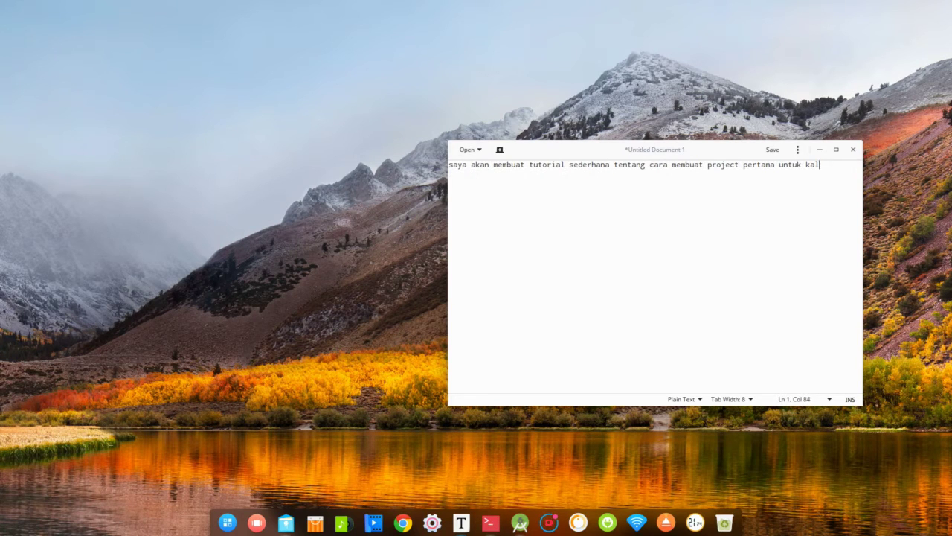
pyautogui.press('BackSpace')
pyautogui.press('BackSpace')
pyautogui.press('BackSpace')
pyautogui.press('BackSpace')
pyautogui.press('BackSpace')
pyautogui.press('BackSpace')
pyautogui.press('BackSpace')
pyautogui.press('BackSpace')
pyautogui.press('BackSpace')
pyautogui.press('BackSpace')
pyautogui.press('BackSpace')
pyautogui.press('BackSpace')
pyautogui.press('BackSpace')
pyautogui.press('BackSpace')
pyautogui.press('BackSpace')
pyautogui.press('BackSpace')
pyautogui.press('BackSpace')
pyautogui.press('BackSpace')
pyautogui.press('BackSpace')
pyautogui.press('BackSpace')
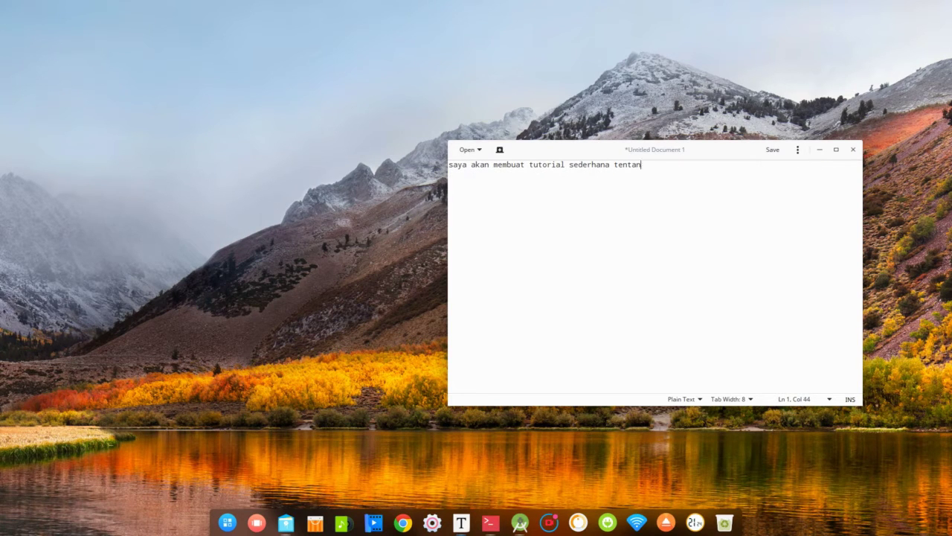
pyautogui.press('BackSpace')
pyautogui.press('BackSpace')
pyautogui.press('BackSpace')
pyautogui.press('BackSpace')
pyautogui.press('BackSpace')
pyautogui.press('BackSpace')
pyautogui.press('BackSpace')
pyautogui.press('BackSpace')
pyautogui.press('BackSpace')
pyautogui.press('BackSpace')
pyautogui.press('BackSpace')
pyautogui.press('BackSpace')
pyautogui.press('BackSpace')
pyautogui.press('BackSpace')
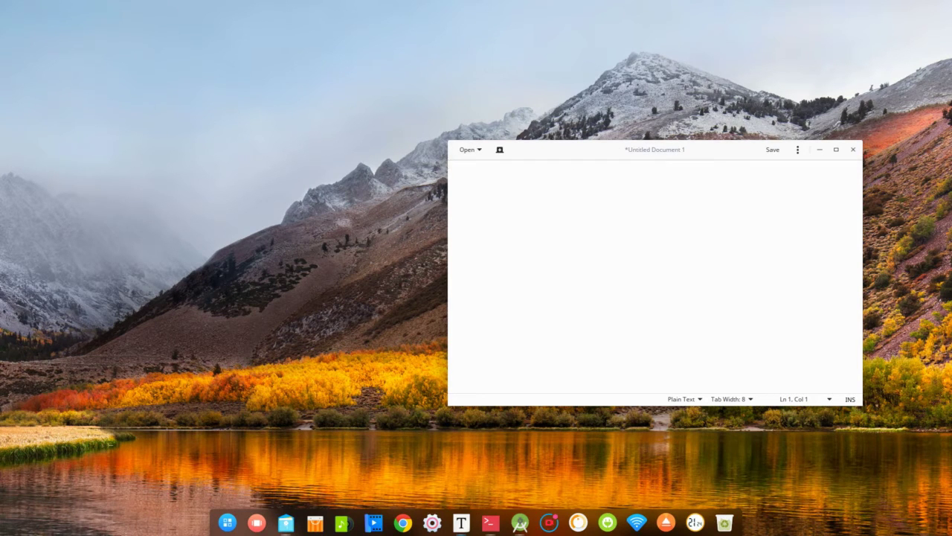
# Step: Write "caranya mudah kok" in the empty document and erase it again
pyautogui.write('caranya mudah kok')
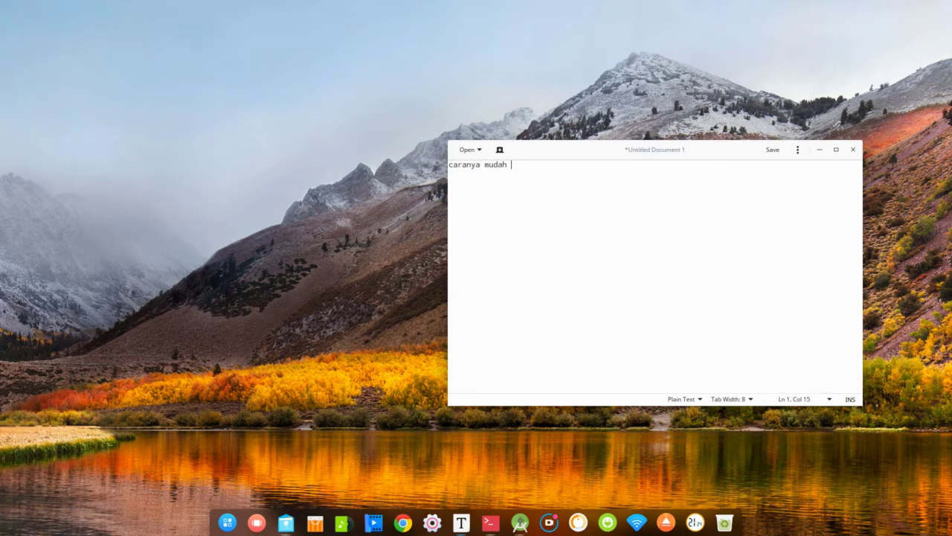
pyautogui.press('BackSpace')
pyautogui.press('BackSpace')
pyautogui.press('BackSpace')
pyautogui.press('BackSpace')
pyautogui.press('BackSpace')
pyautogui.press('BackSpace')
pyautogui.press('BackSpace')
pyautogui.press('BackSpace')
pyautogui.press('BackSpace')
pyautogui.press('BackSpace')
pyautogui.press('BackSpace')
pyautogui.press('BackSpace')
pyautogui.press('BackSpace')
pyautogui.press('BackSpace')
pyautogui.press('BackSpace')
pyautogui.press('BackSpace')
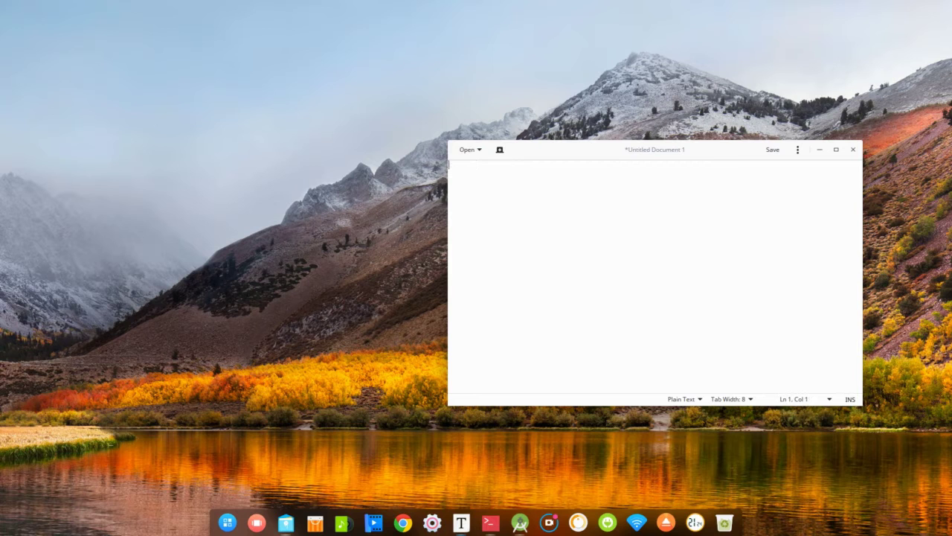
# Step: Write the instruction "pertama buka dahulu android studio temen tem" in the empty document
pyautogui.write('pertama buak ')
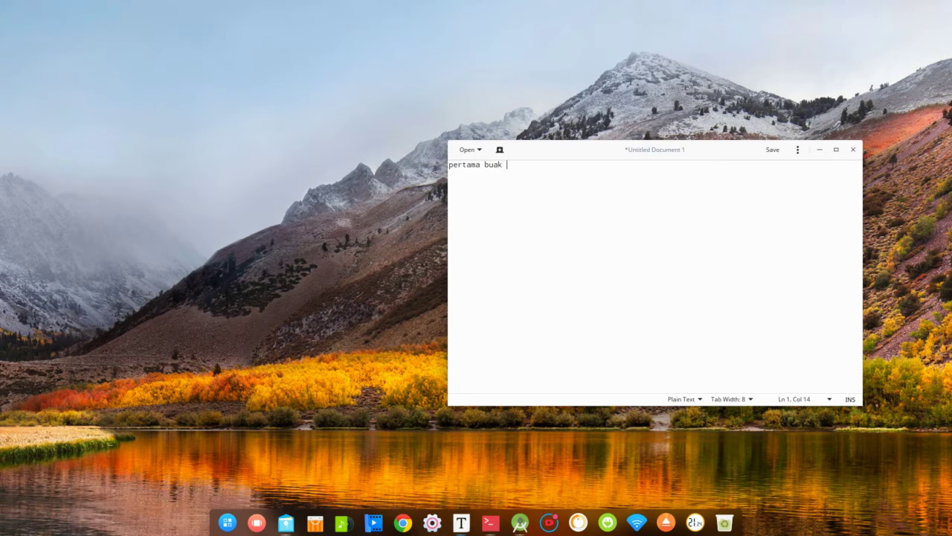
pyautogui.press('BackSpace')
pyautogui.press('BackSpace')
pyautogui.press('BackSpace')
pyautogui.write('ka dahulu android')
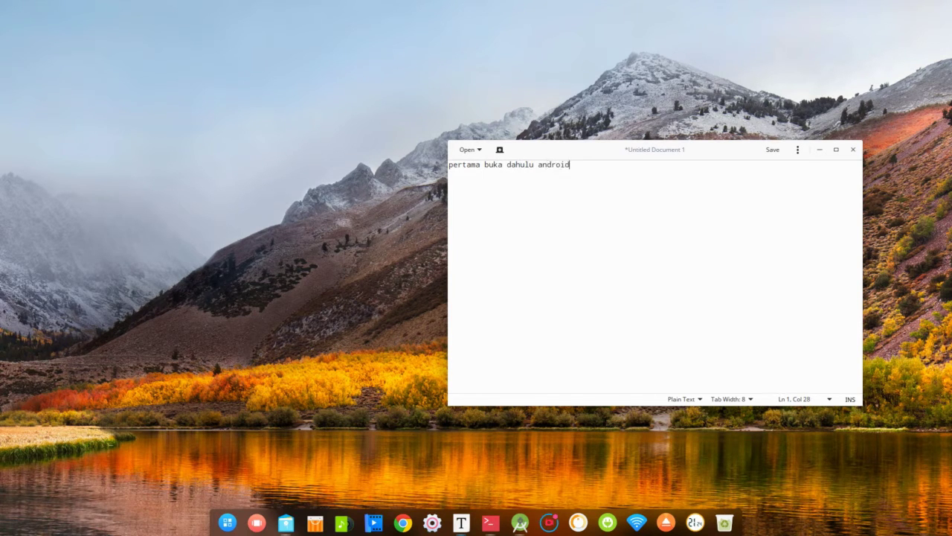
pyautogui.write(' studi')
pyautogui.write('o temen')
pyautogui.write('kamu')
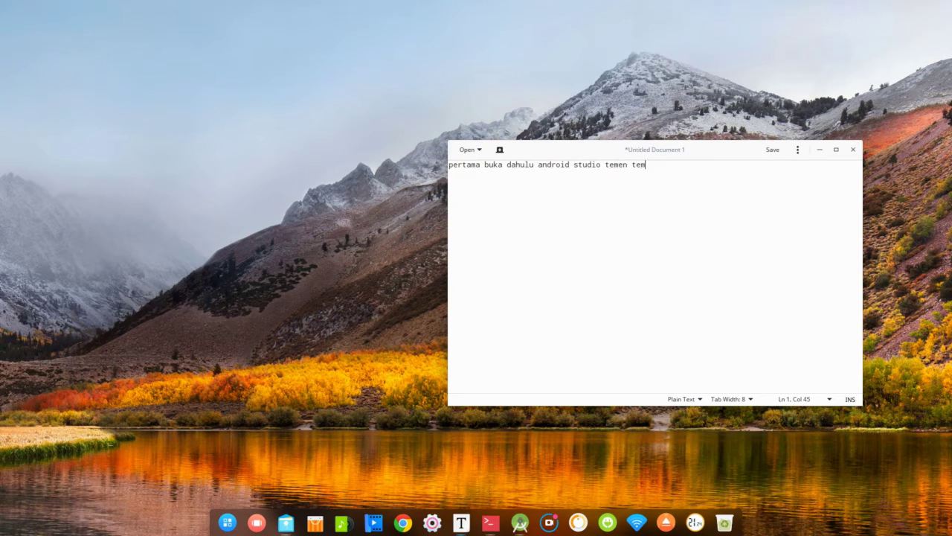
# Step: Erase the instruction about opening Android Studio from the document
pyautogui.press('BackSpace')
pyautogui.press('BackSpace')
pyautogui.press('BackSpace')
pyautogui.press('BackSpace')
pyautogui.press('BackSpace')
pyautogui.press('BackSpace')
pyautogui.press('BackSpace')
pyautogui.press('BackSpace')
pyautogui.press('BackSpace')
pyautogui.press('BackSpace')
pyautogui.press('BackSpace')
pyautogui.press('BackSpace')
pyautogui.press('BackSpace')
pyautogui.press('BackSpace')
pyautogui.press('BackSpace')
pyautogui.press('BackSpace')
pyautogui.press('BackSpace')
pyautogui.press('BackSpace')
pyautogui.press('BackSpace')
pyautogui.press('BackSpace')
pyautogui.press('BackSpace')
pyautogui.press('BackSpace')
pyautogui.press('BackSpace')
pyautogui.press('BackSpace')
pyautogui.press('BackSpace')
pyautogui.press('BackSpace')
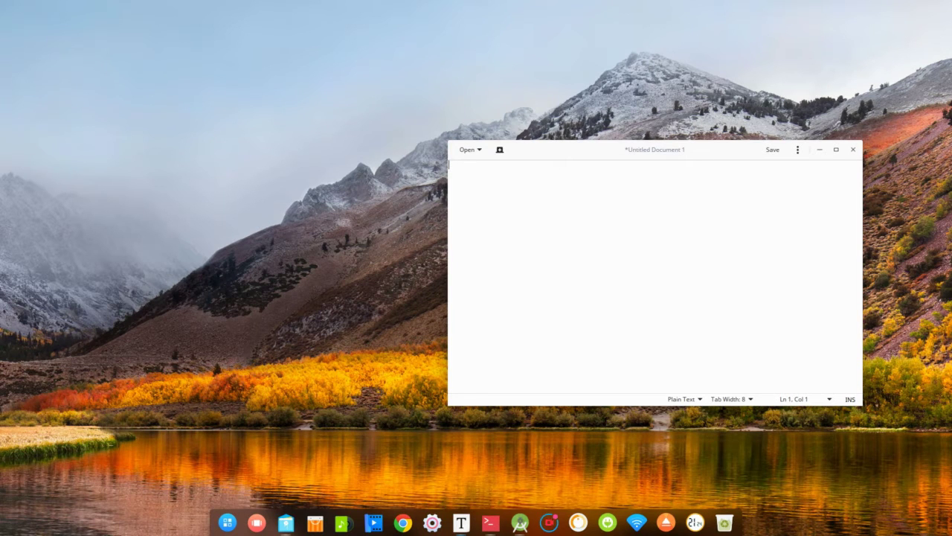
# Step: Launch Android Studio and arrange its welcome window and the text document side by side
pyautogui.moveTo(748, 149); pyautogui.dragTo(831, 149)
pyautogui.click(519, 523)
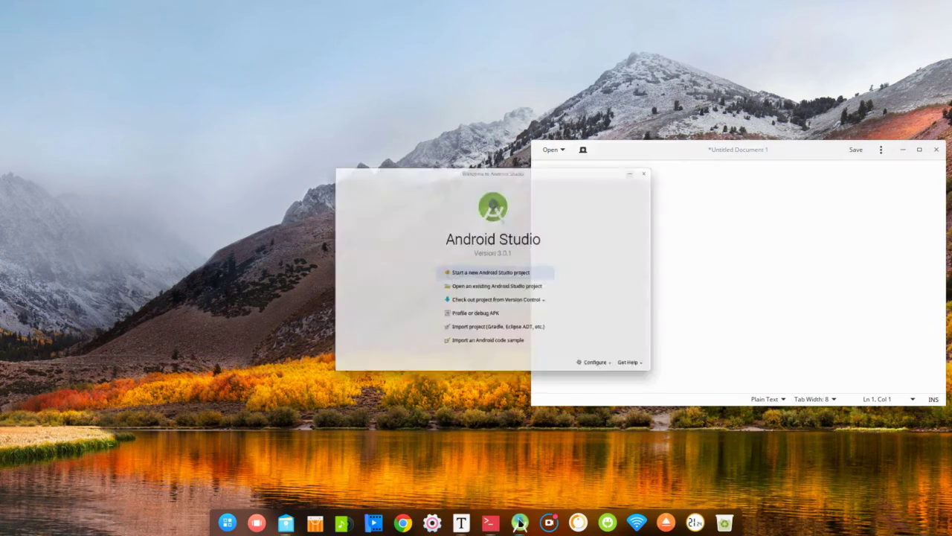
pyautogui.moveTo(570, 96); pyautogui.dragTo(305, 104)
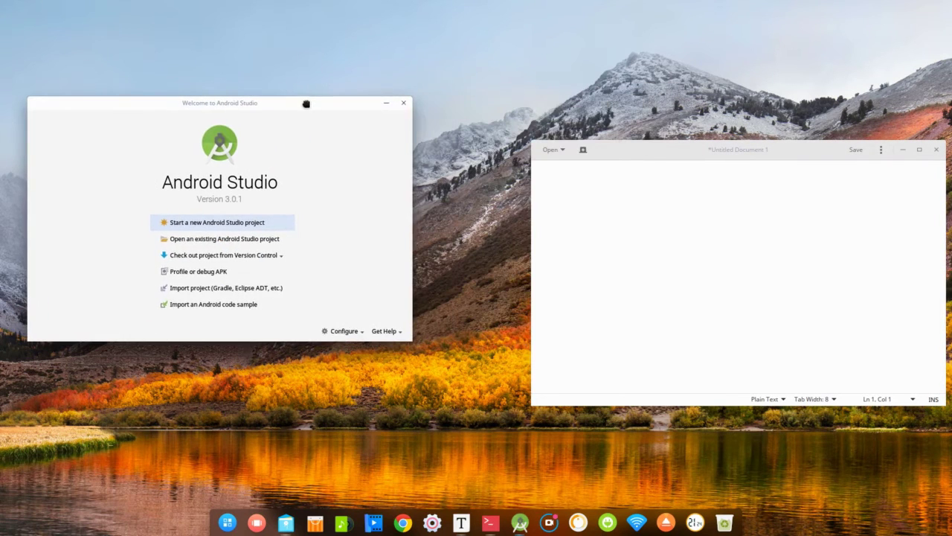
pyautogui.moveTo(669, 155); pyautogui.dragTo(653, 112)
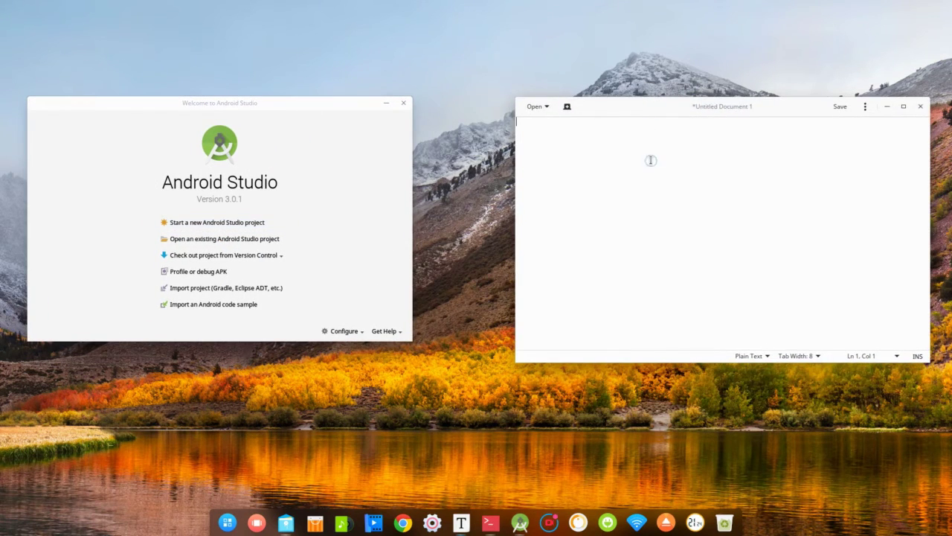
# Step: Write the instruction "selanjutnya pilih start a new android studio project" in the empty document
pyautogui.write('selanjutnya pilih s')
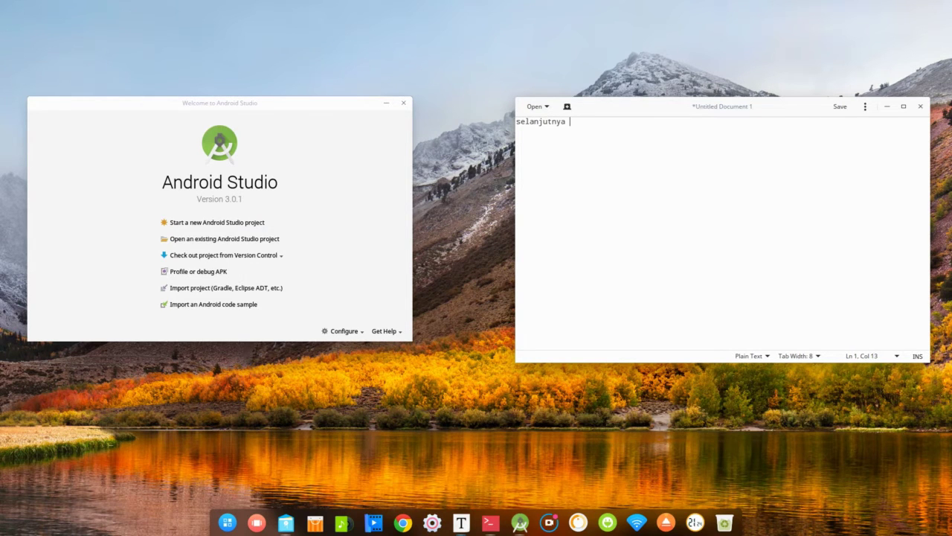
pyautogui.write('tart a new android s')
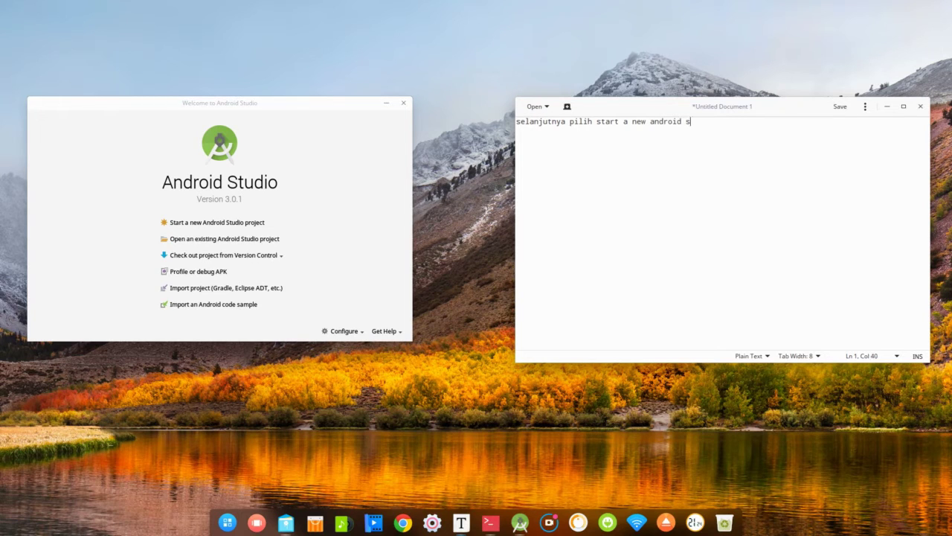
pyautogui.write('tudio projec')
# Step: Erase the instruction about starting a new Android Studio project from the document
pyautogui.press('BackSpace')
pyautogui.press('BackSpace')
pyautogui.press('BackSpace')
pyautogui.press('BackSpace')
pyautogui.press('BackSpace')
pyautogui.press('BackSpace')
pyautogui.press('BackSpace')
pyautogui.press('BackSpace')
pyautogui.press('BackSpace')
pyautogui.press('BackSpace')
pyautogui.press('BackSpace')
pyautogui.press('BackSpace')
pyautogui.press('BackSpace')
pyautogui.press('BackSpace')
pyautogui.press('BackSpace')
pyautogui.press('BackSpace')
pyautogui.press('BackSpace')
pyautogui.press('BackSpace')
pyautogui.press('BackSpace')
pyautogui.press('BackSpace')
pyautogui.press('BackSpace')
pyautogui.press('BackSpace')
pyautogui.press('BackSpace')
pyautogui.press('BackSpace')
pyautogui.press('BackSpace')
pyautogui.press('BackSpace')
pyautogui.press('BackSpace')
pyautogui.press('BackSpace')
pyautogui.press('BackSpace')
pyautogui.press('BackSpace')
pyautogui.press('BackSpace')
pyautogui.press('BackSpace')
pyautogui.press('BackSpace')
pyautogui.press('BackSpace')
pyautogui.press('BackSpace')
pyautogui.press('BackSpace')
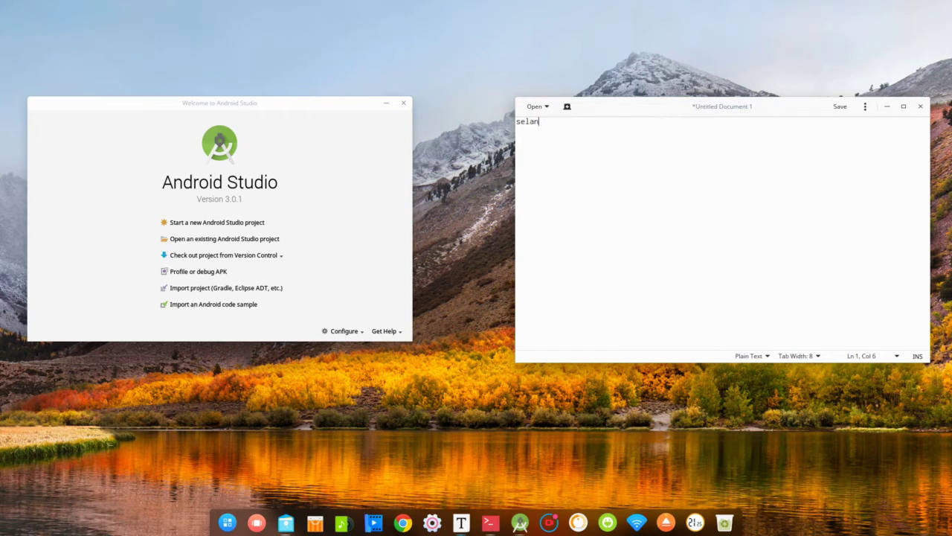
# Step: Start a new Android Studio project from the welcome window
pyautogui.click(253, 157)
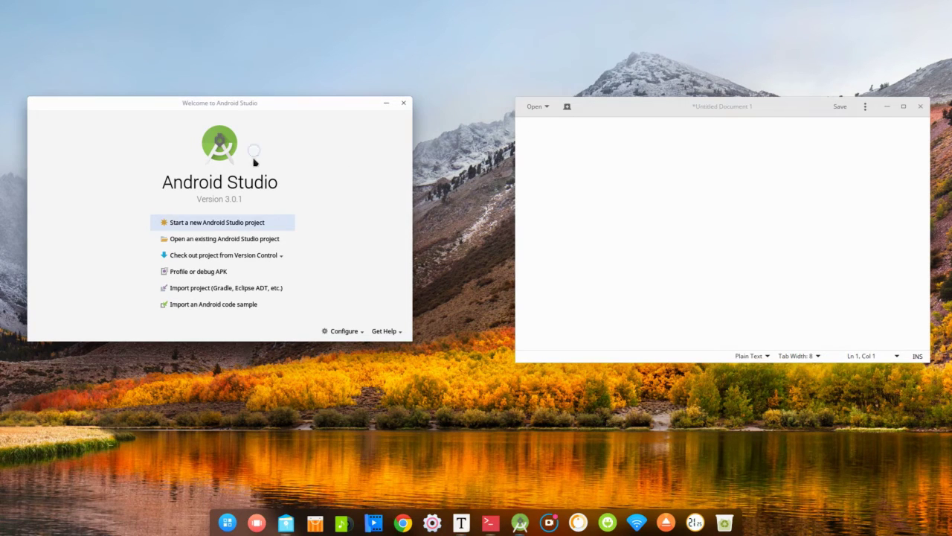
pyautogui.click(244, 225)
# Step: Write the note "tentukan nama aplikasi" in the text document and erase it again
pyautogui.click(672, 181)
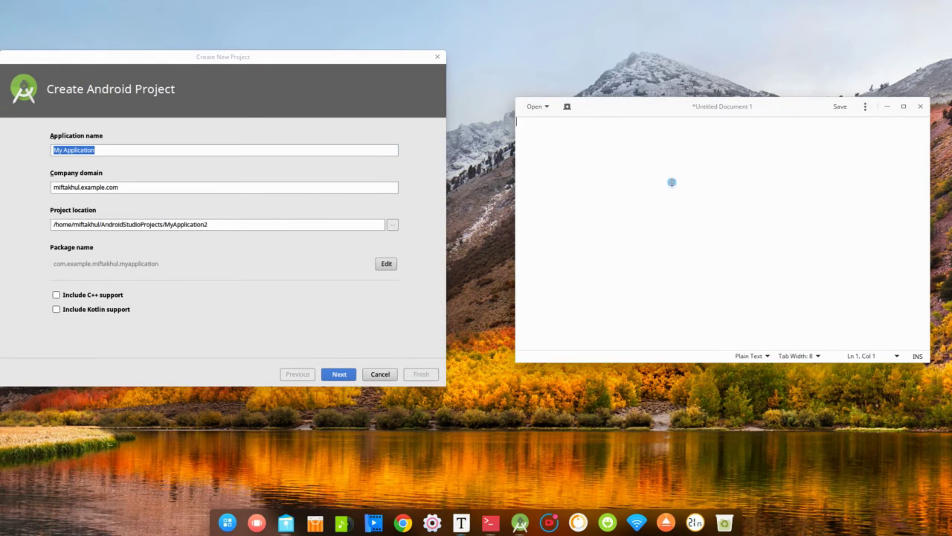
pyautogui.write('tentukan nama ')
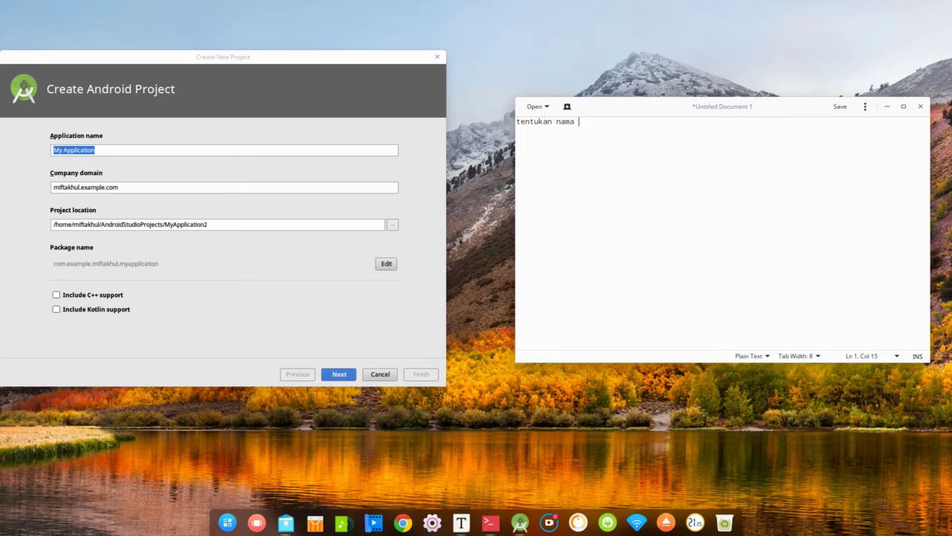
pyautogui.write('aplikasi')
pyautogui.press('BackSpace')
pyautogui.press('BackSpace')
pyautogui.press('BackSpace')
pyautogui.press('BackSpace')
pyautogui.press('BackSpace')
pyautogui.press('BackSpace')
pyautogui.press('BackSpace')
pyautogui.press('BackSpace')
pyautogui.press('BackSpace')
pyautogui.press('BackSpace')
pyautogui.press('BackSpace')
pyautogui.press('BackSpace')
pyautogui.press('BackSpace')
pyautogui.press('BackSpace')
pyautogui.press('BackSpace')
pyautogui.press('BackSpace')
pyautogui.press('BackSpace')
pyautogui.press('BackSpace')
pyautogui.press('BackSpace')
pyautogui.press('BackSpace')
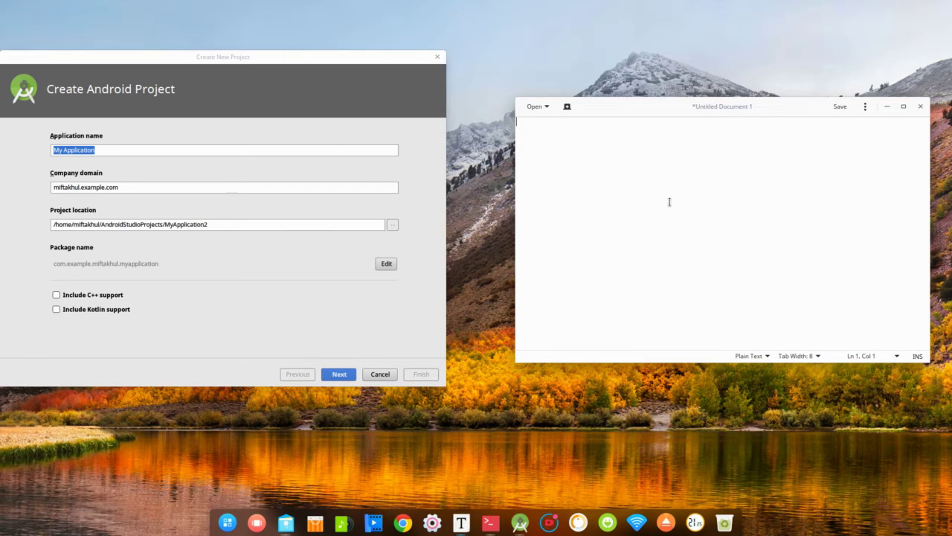
# Step: Set the new project's application name to "My App"
pyautogui.click(383, 150)
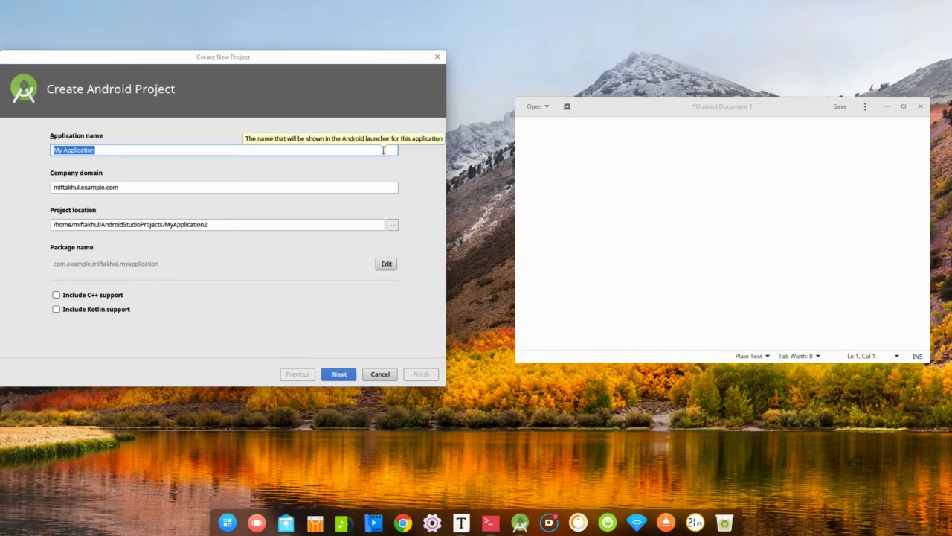
pyautogui.write('M')
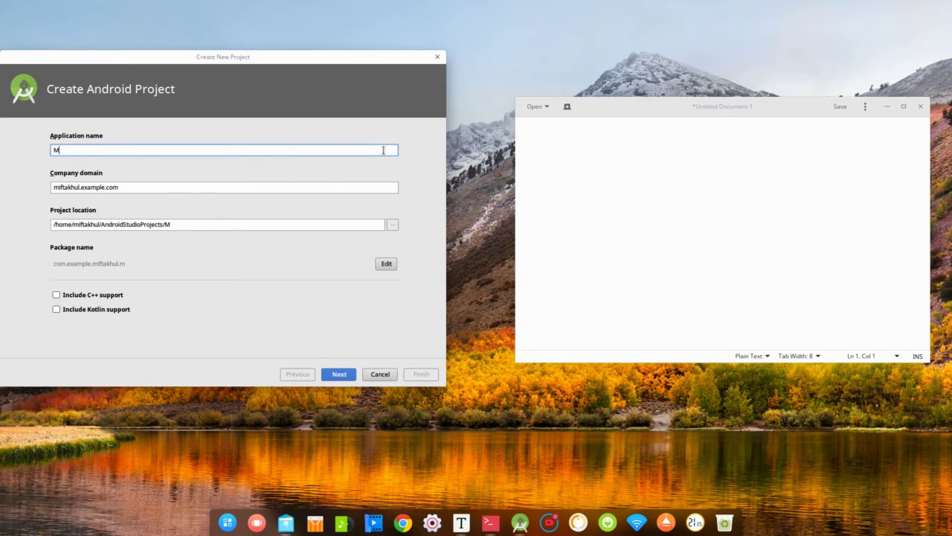
pyautogui.write('y App')
# Step: Write the note "kemudian next" in the text document and erase it again
pyautogui.click(653, 244)
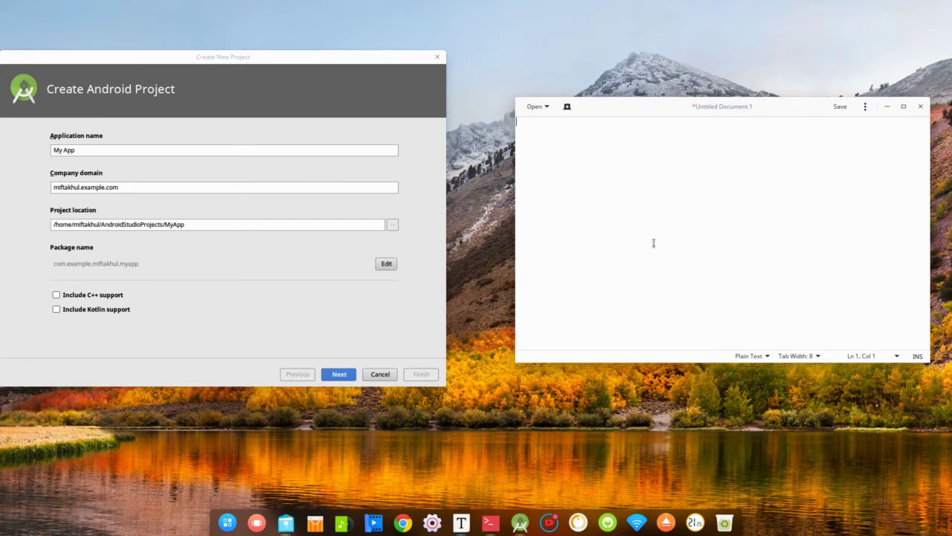
pyautogui.write('kemudian next')
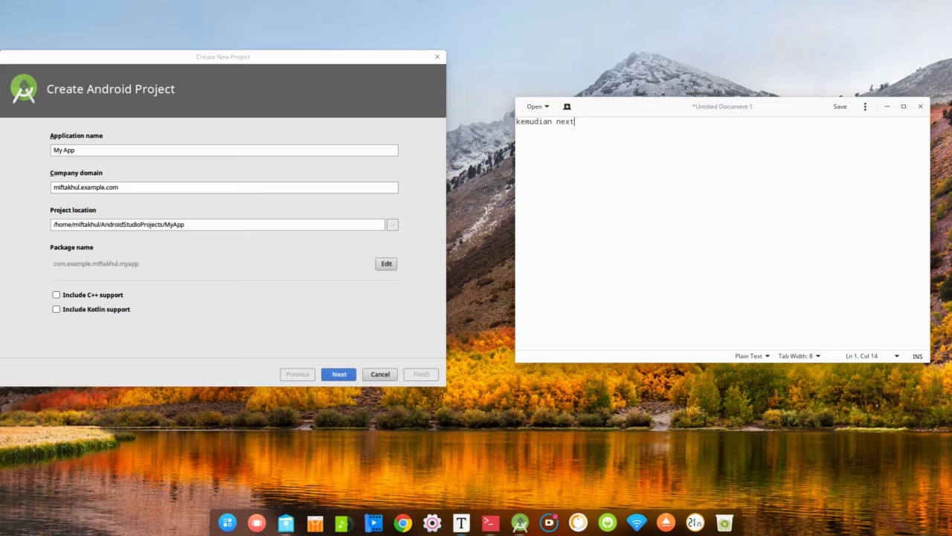
pyautogui.press('BackSpace')
pyautogui.press('BackSpace')
pyautogui.press('BackSpace')
pyautogui.press('BackSpace')
pyautogui.press('BackSpace')
pyautogui.press('BackSpace')
pyautogui.press('BackSpace')
pyautogui.press('BackSpace')
pyautogui.press('BackSpace')
pyautogui.press('BackSpace')
pyautogui.press('BackSpace')
pyautogui.press('BackSpace')
pyautogui.press('BackSpace')
pyautogui.click(339, 192)
pyautogui.click(691, 202)
pyautogui.write('owh te')
pyautogui.press('BackSpace')
pyautogui.press('BackSpace')
pyautogui.press('BackSpace')
pyautogui.press('BackSpace')
pyautogui.press('BackSpace')
pyautogui.press('BackSpace')
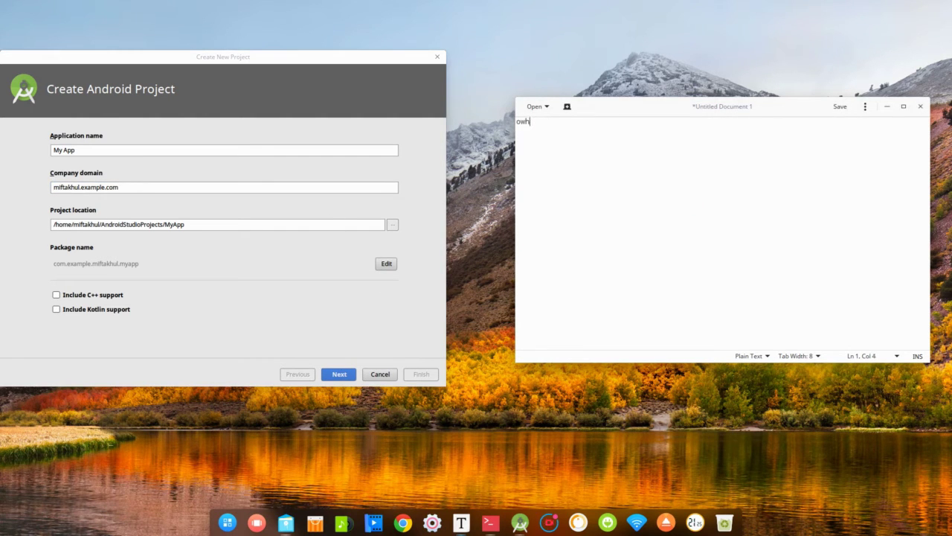
# Step: Write the note "temen temen bisa juga menentukan company domain nya" in the empty document
pyautogui.write('temen temen bisa j')
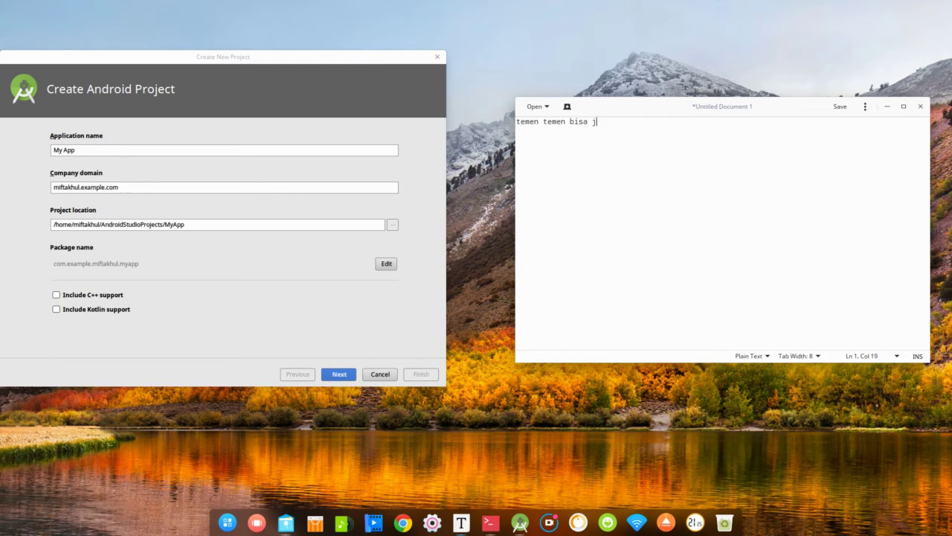
pyautogui.write('uga menentukan ')
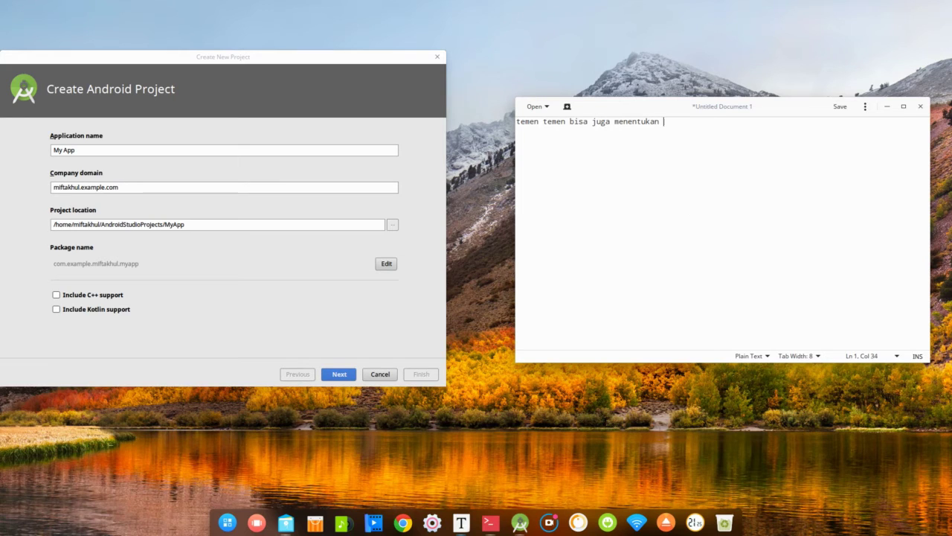
pyautogui.write('company domain nya')
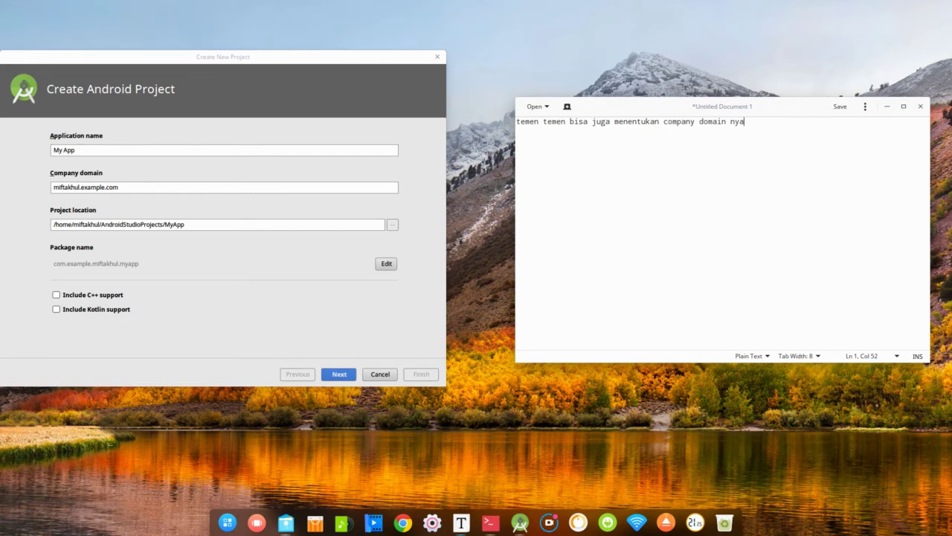
# Step: Erase the note about the company domain from the document
pyautogui.press('BackSpace')
pyautogui.press('BackSpace')
pyautogui.press('BackSpace')
pyautogui.press('BackSpace')
pyautogui.press('BackSpace')
pyautogui.press('BackSpace')
pyautogui.press('BackSpace')
pyautogui.press('BackSpace')
pyautogui.press('BackSpace')
pyautogui.press('BackSpace')
pyautogui.press('BackSpace')
pyautogui.press('BackSpace')
pyautogui.press('BackSpace')
pyautogui.press('BackSpace')
pyautogui.press('BackSpace')
pyautogui.press('BackSpace')
pyautogui.press('BackSpace')
pyautogui.press('BackSpace')
pyautogui.press('BackSpace')
pyautogui.press('BackSpace')
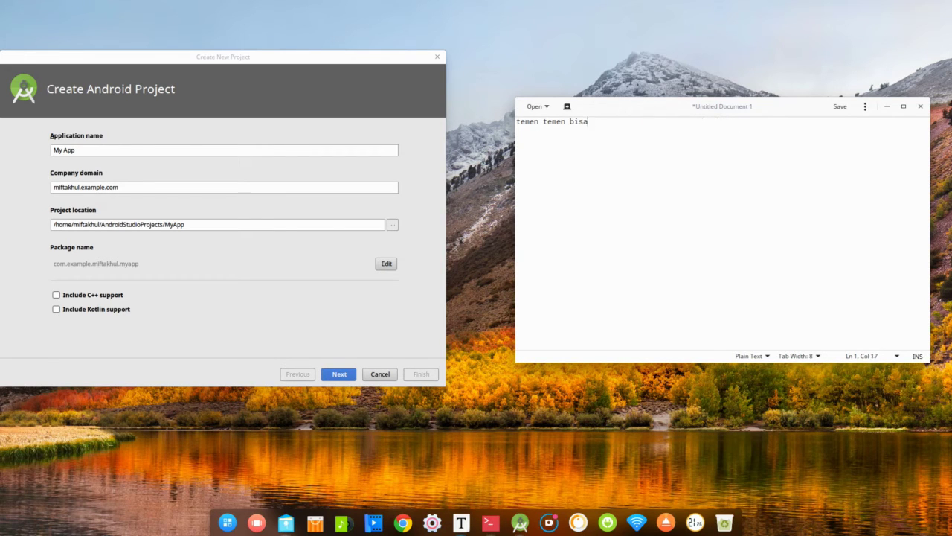
pyautogui.press('BackSpace')
pyautogui.press('BackSpace')
pyautogui.press('BackSpace')
pyautogui.press('BackSpace')
pyautogui.press('BackSpace')
pyautogui.press('BackSpace')
pyautogui.press('BackSpace')
pyautogui.press('BackSpace')
pyautogui.press('BackSpace')
pyautogui.press('BackSpace')
pyautogui.press('BackSpace')
pyautogui.press('BackSpace')
pyautogui.press('BackSpace')
pyautogui.press('BackSpace')
pyautogui.press('BackSpace')
pyautogui.press('BackSpace')
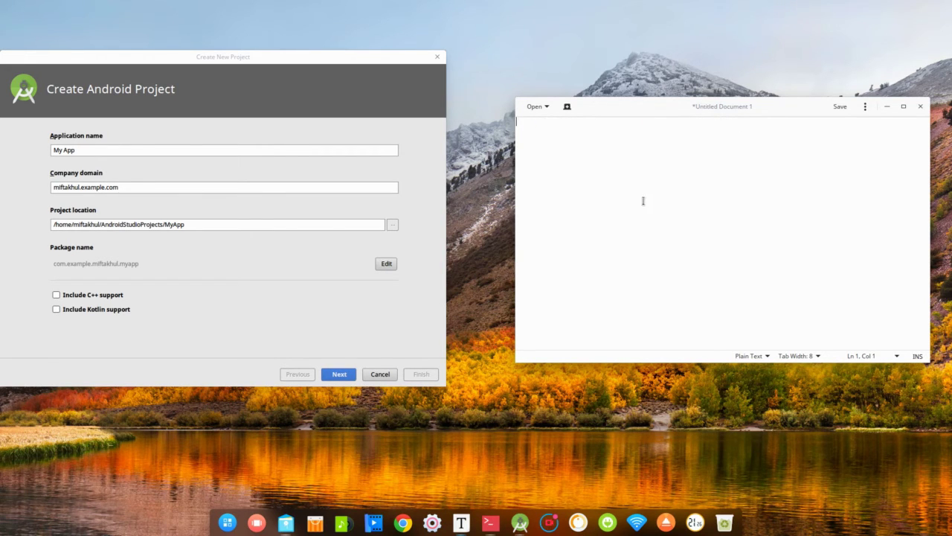
# Step: Accept the project details and advance the wizard to the target Android devices stage
pyautogui.click(339, 373)
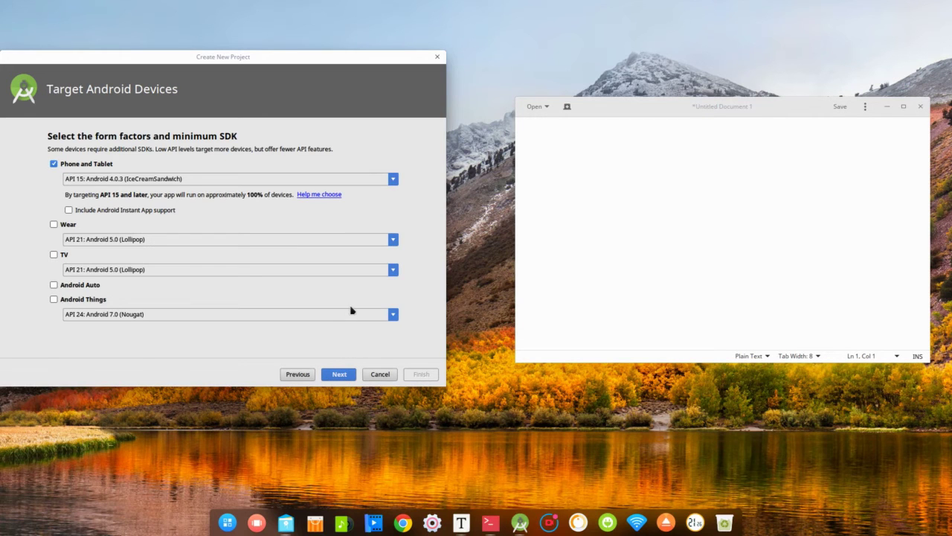
# Step: Write the note "selanjutnya kita pilih tipe aplikasi yang akan kita" in the empty text document
pyautogui.click(594, 195)
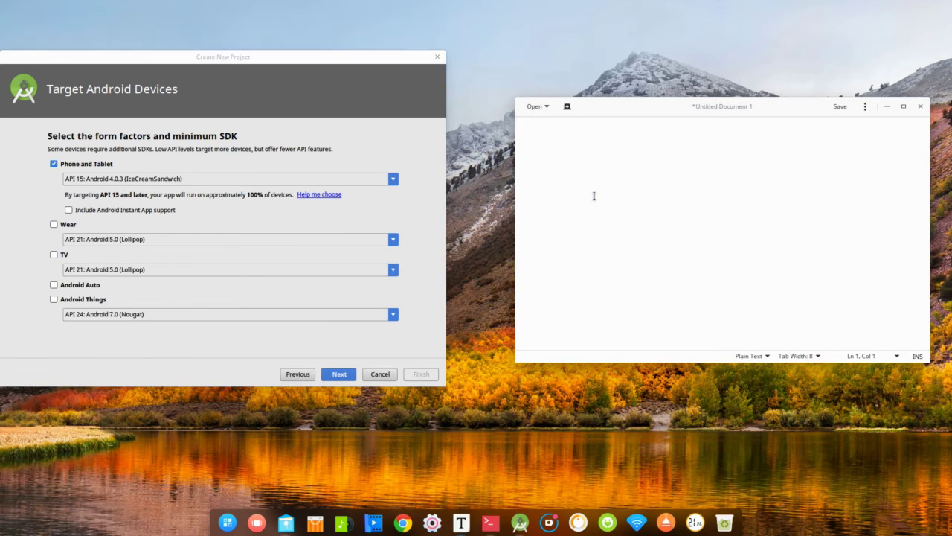
pyautogui.write('selanjutnya k')
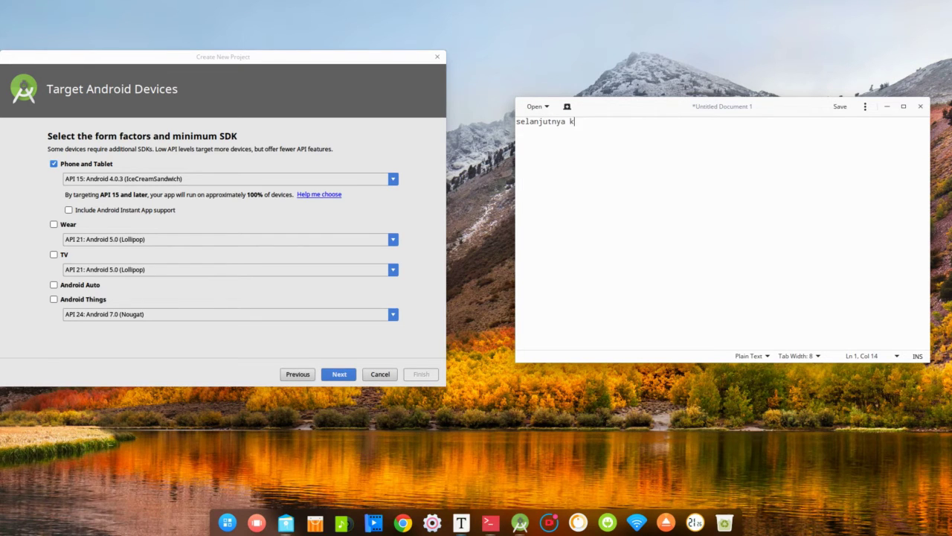
pyautogui.write('ita pilih tipe aplikasi ')
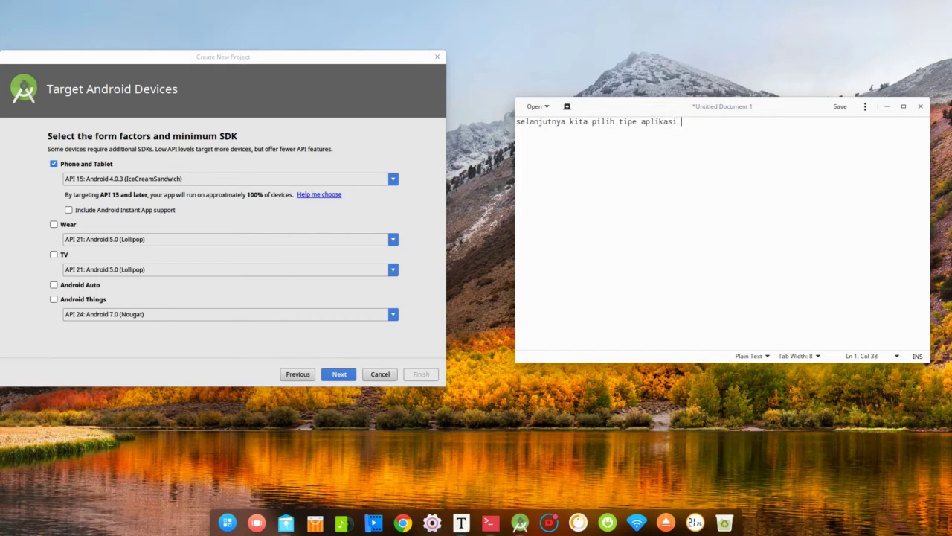
pyautogui.write('yang akan kita')
# Step: Erase the note about choosing the application type from the document
pyautogui.press('BackSpace')
pyautogui.press('BackSpace')
pyautogui.press('BackSpace')
pyautogui.press('BackSpace')
pyautogui.press('BackSpace')
pyautogui.press('BackSpace')
pyautogui.press('BackSpace')
pyautogui.press('BackSpace')
pyautogui.press('BackSpace')
pyautogui.press('BackSpace')
pyautogui.press('BackSpace')
pyautogui.press('BackSpace')
pyautogui.press('BackSpace')
pyautogui.press('BackSpace')
pyautogui.press('BackSpace')
pyautogui.press('BackSpace')
pyautogui.press('BackSpace')
pyautogui.press('BackSpace')
pyautogui.press('BackSpace')
pyautogui.press('BackSpace')
pyautogui.press('BackSpace')
pyautogui.press('BackSpace')
pyautogui.press('BackSpace')
pyautogui.press('BackSpace')
pyautogui.press('BackSpace')
pyautogui.press('BackSpace')
pyautogui.press('BackSpace')
pyautogui.press('BackSpace')
pyautogui.press('BackSpace')
pyautogui.press('BackSpace')
pyautogui.press('BackSpace')
pyautogui.press('BackSpace')
pyautogui.press('BackSpace')
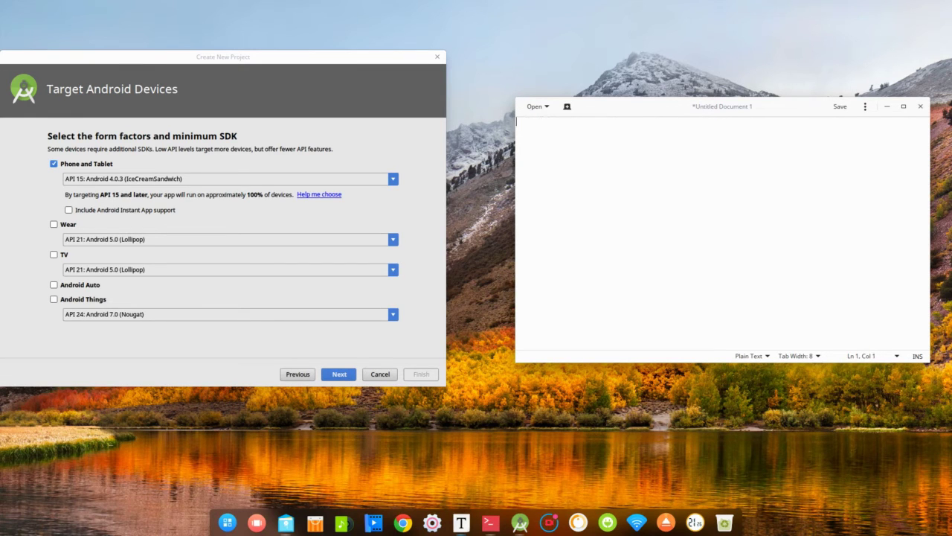
# Step: Write the note "apakah akan digunakan di hp, jam, tv, mobil, atau perangkat android things", correcting the misspelled last word
pyautogui.write('apakah akan digu')
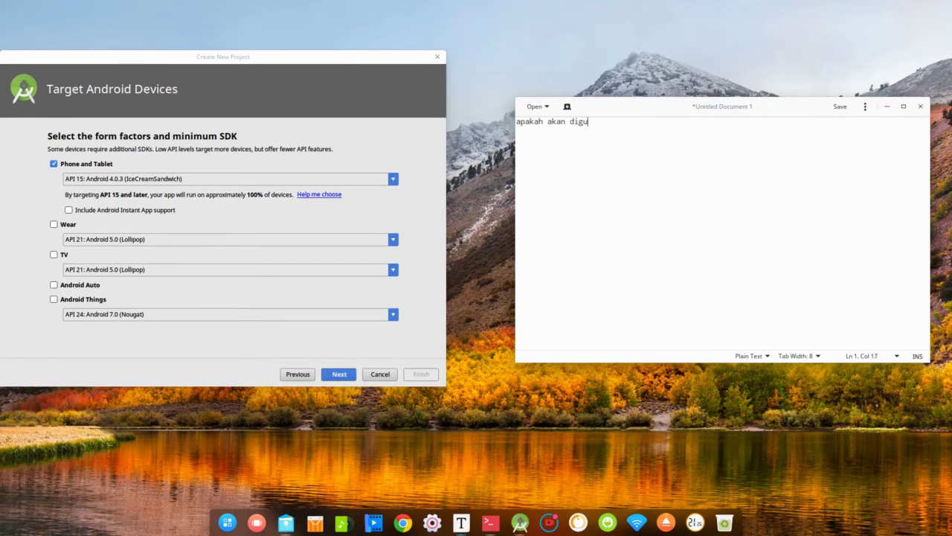
pyautogui.write('nakan di hp, jam, tv, mob')
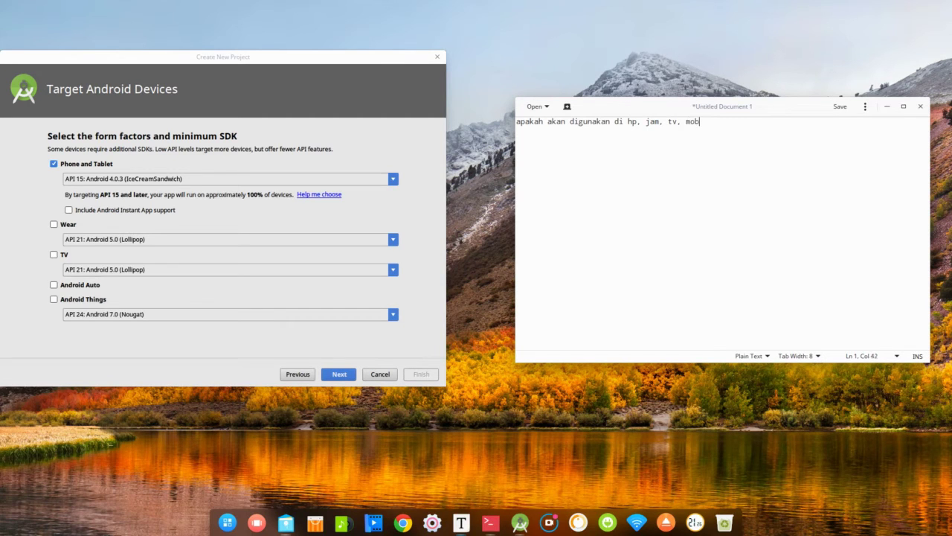
pyautogui.write('il, atau perangkat andorid')
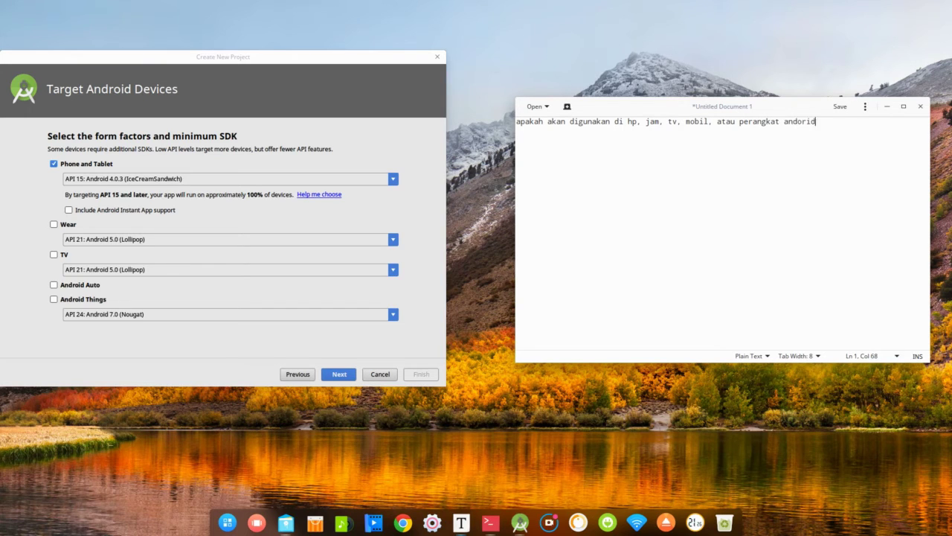
pyautogui.press('BackSpace')
pyautogui.press('BackSpace')
pyautogui.press('BackSpace')
pyautogui.press('BackSpace')
pyautogui.write('oid things')
# Step: Erase the whole note about the device types from the document
pyautogui.press('BackSpace')
pyautogui.press('BackSpace')
pyautogui.press('BackSpace')
pyautogui.press('BackSpace')
pyautogui.press('BackSpace')
pyautogui.press('BackSpace')
pyautogui.press('BackSpace')
pyautogui.press('BackSpace')
pyautogui.press('BackSpace')
pyautogui.press('BackSpace')
pyautogui.press('BackSpace')
pyautogui.press('BackSpace')
pyautogui.press('BackSpace')
pyautogui.press('BackSpace')
pyautogui.press('BackSpace')
pyautogui.press('BackSpace')
pyautogui.press('BackSpace')
pyautogui.press('BackSpace')
pyautogui.press('BackSpace')
pyautogui.press('BackSpace')
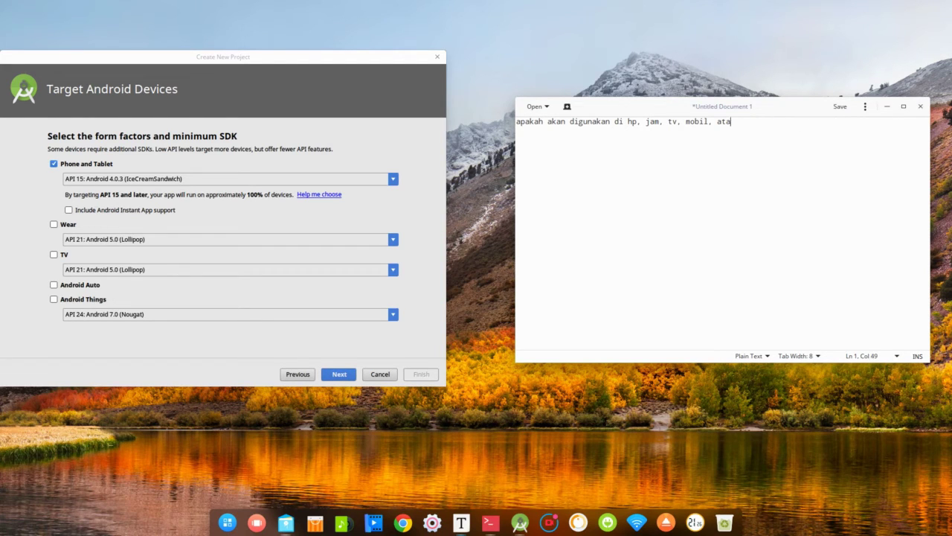
pyautogui.press('BackSpace')
pyautogui.press('BackSpace')
pyautogui.press('BackSpace')
pyautogui.press('BackSpace')
pyautogui.press('BackSpace')
pyautogui.press('BackSpace')
pyautogui.press('BackSpace')
pyautogui.press('BackSpace')
pyautogui.press('BackSpace')
pyautogui.press('BackSpace')
pyautogui.press('BackSpace')
pyautogui.press('BackSpace')
pyautogui.press('BackSpace')
pyautogui.press('BackSpace')
pyautogui.press('BackSpace')
pyautogui.press('BackSpace')
pyautogui.press('BackSpace')
pyautogui.press('BackSpace')
pyautogui.press('BackSpace')
pyautogui.press('BackSpace')
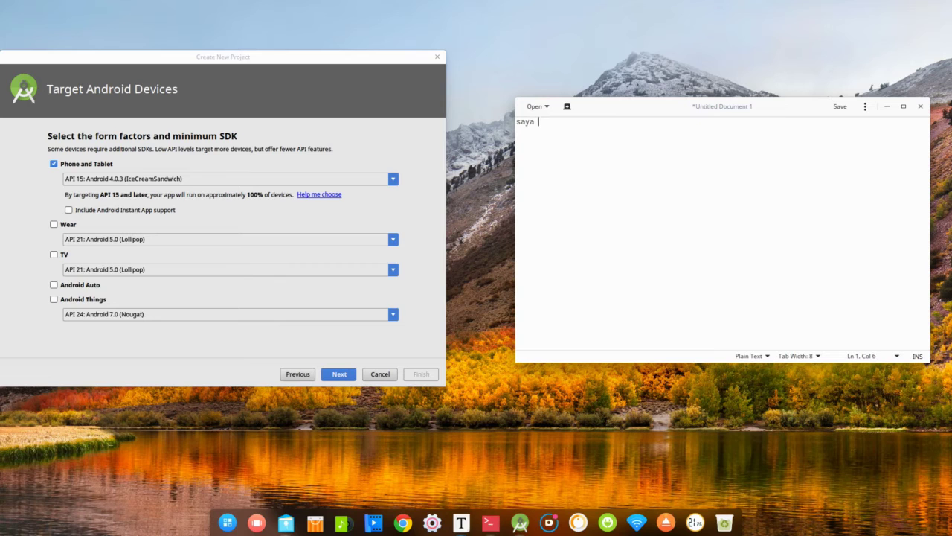
# Step: Write the note "saya memilih untuk hp" in the document and erase it again
pyautogui.write('saya memilih untuk hp')
pyautogui.press('BackSpace')
pyautogui.press('BackSpace')
pyautogui.press('BackSpace')
pyautogui.press('BackSpace')
pyautogui.press('BackSpace')
pyautogui.press('BackSpace')
pyautogui.press('BackSpace')
pyautogui.press('BackSpace')
pyautogui.press('BackSpace')
pyautogui.press('BackSpace')
pyautogui.press('BackSpace')
pyautogui.press('BackSpace')
pyautogui.press('BackSpace')
pyautogui.press('BackSpace')
pyautogui.press('BackSpace')
pyautogui.press('BackSpace')
pyautogui.press('BackSpace')
pyautogui.press('BackSpace')
pyautogui.press('BackSpace')
pyautogui.press('BackSpace')
# Step: Keep Phone and Tablet as the only target form factor and advance the wizard to the activity selection
pyautogui.click(54, 165)
pyautogui.click(53, 165)
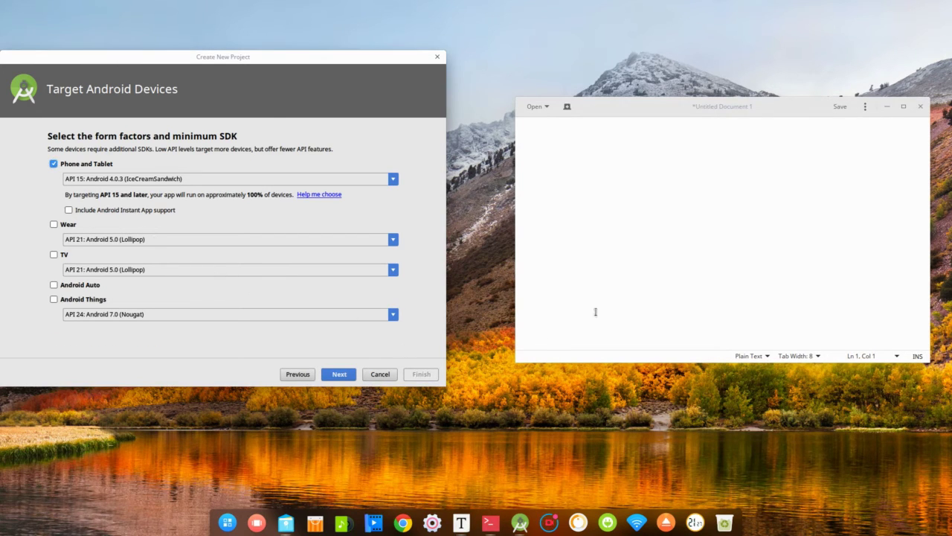
pyautogui.click(343, 381)
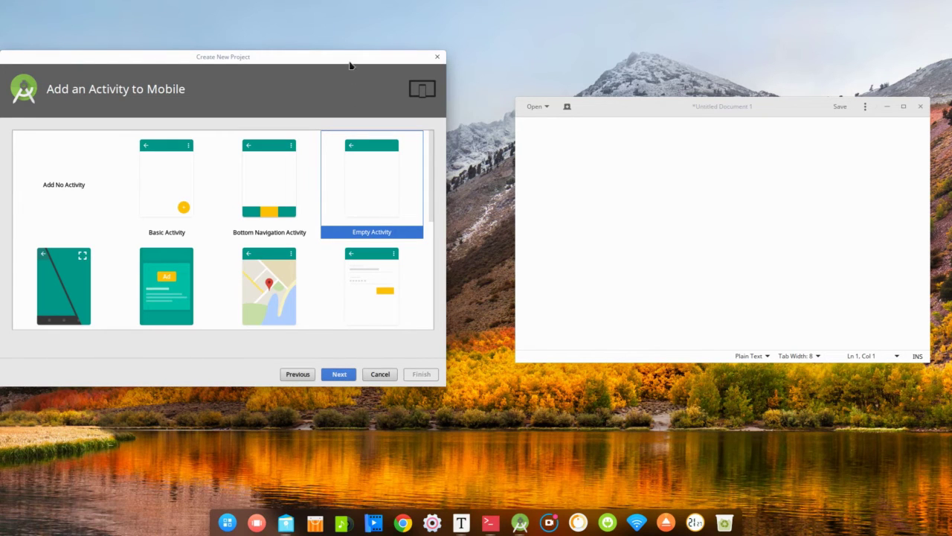
pyautogui.moveTo(349, 59); pyautogui.dragTo(377, 35)
# Step: Write the note "dalam menu ini kita di sajikan contoh sample activity yang tersedia" in the text document
pyautogui.click(579, 173)
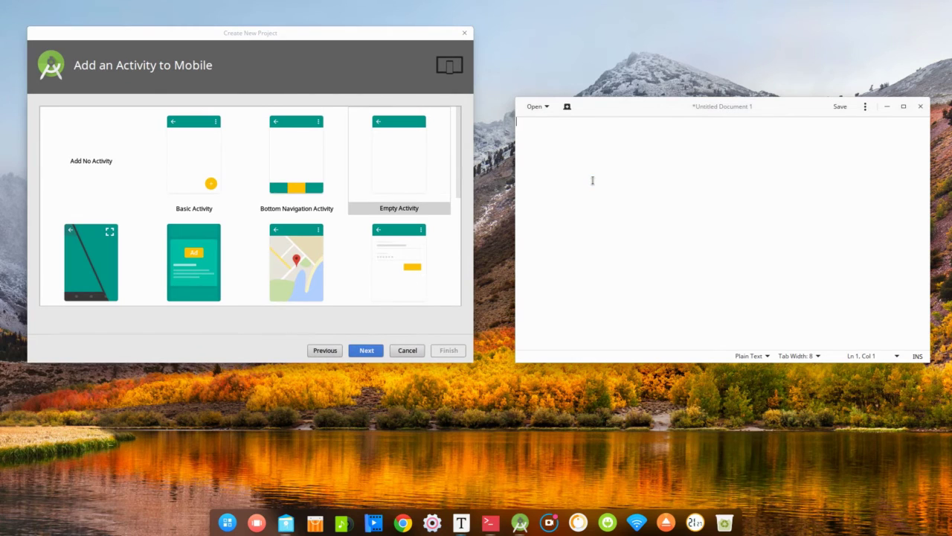
pyautogui.write('dalam menu ini')
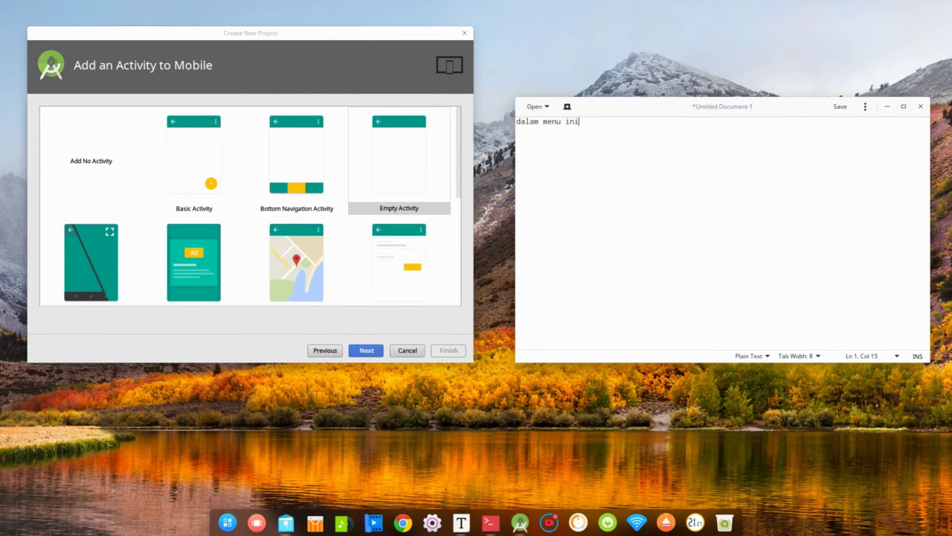
pyautogui.write(' kita di sajikan contoh samp')
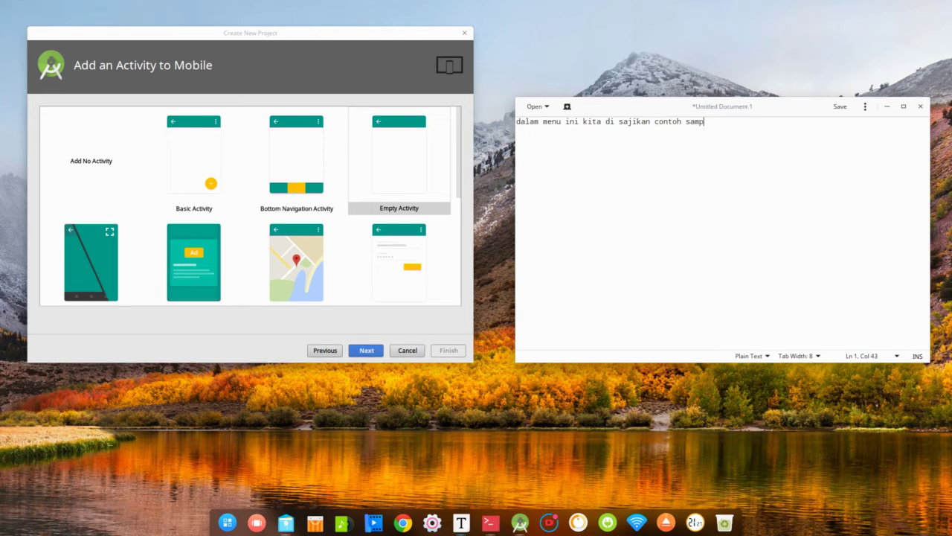
pyautogui.write('le activity yang tersedia')
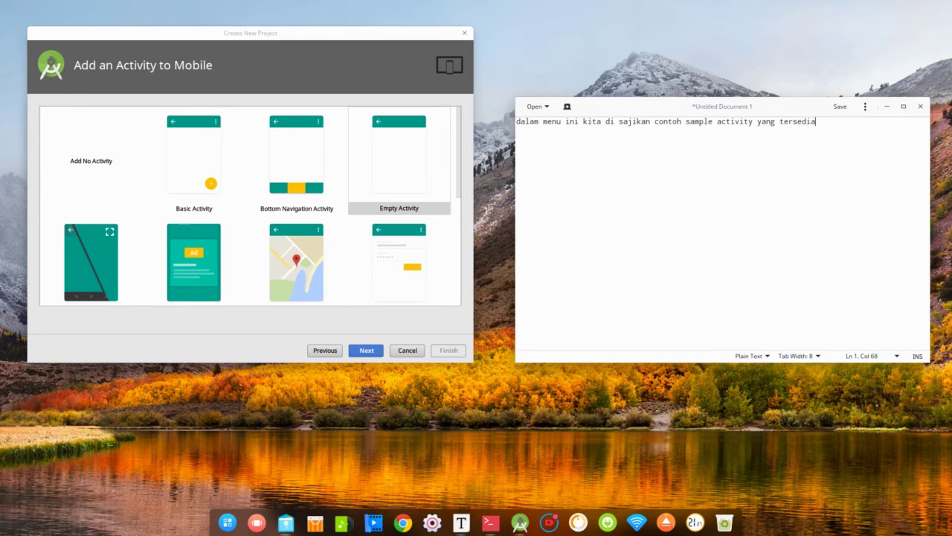
# Step: Erase the note about the available sample activities from the document
pyautogui.press('BackSpace')
pyautogui.press('BackSpace')
pyautogui.press('BackSpace')
pyautogui.press('BackSpace')
pyautogui.press('BackSpace')
pyautogui.press('BackSpace')
pyautogui.press('BackSpace')
pyautogui.press('BackSpace')
pyautogui.press('BackSpace')
pyautogui.press('BackSpace')
pyautogui.press('BackSpace')
pyautogui.press('BackSpace')
pyautogui.press('BackSpace')
pyautogui.press('BackSpace')
pyautogui.press('BackSpace')
pyautogui.press('BackSpace')
pyautogui.press('BackSpace')
pyautogui.press('BackSpace')
pyautogui.press('BackSpace')
pyautogui.press('BackSpace')
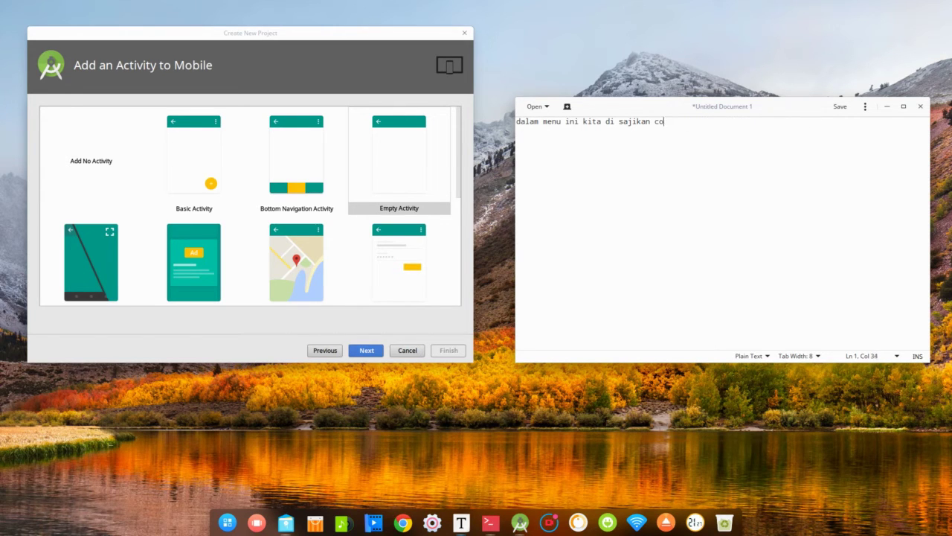
pyautogui.press('BackSpace')
pyautogui.press('BackSpace')
pyautogui.press('BackSpace')
pyautogui.press('BackSpace')
pyautogui.press('BackSpace')
pyautogui.press('BackSpace')
pyautogui.press('BackSpace')
pyautogui.press('BackSpace')
pyautogui.press('BackSpace')
pyautogui.press('BackSpace')
pyautogui.press('BackSpace')
pyautogui.press('BackSpace')
pyautogui.press('BackSpace')
pyautogui.press('BackSpace')
pyautogui.press('BackSpace')
pyautogui.press('BackSpace')
pyautogui.press('BackSpace')
pyautogui.press('BackSpace')
pyautogui.press('BackSpace')
pyautogui.press('BackSpace')
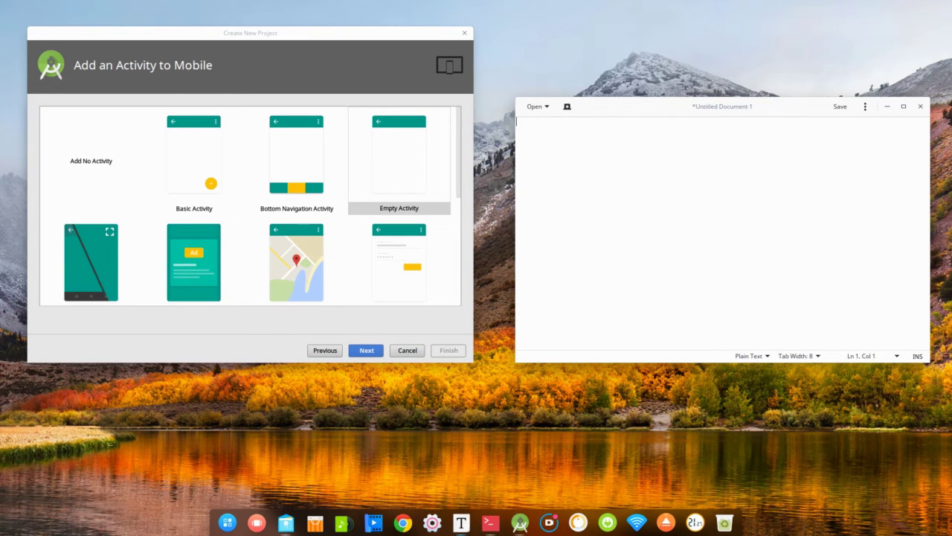
# Step: Enlarge the wizard window and select the Empty Activity template after trying Basic Activity and Bottom Navigation Activity
pyautogui.moveTo(473, 362); pyautogui.dragTo(504, 434)
pyautogui.scroll(-1, 376, 209)
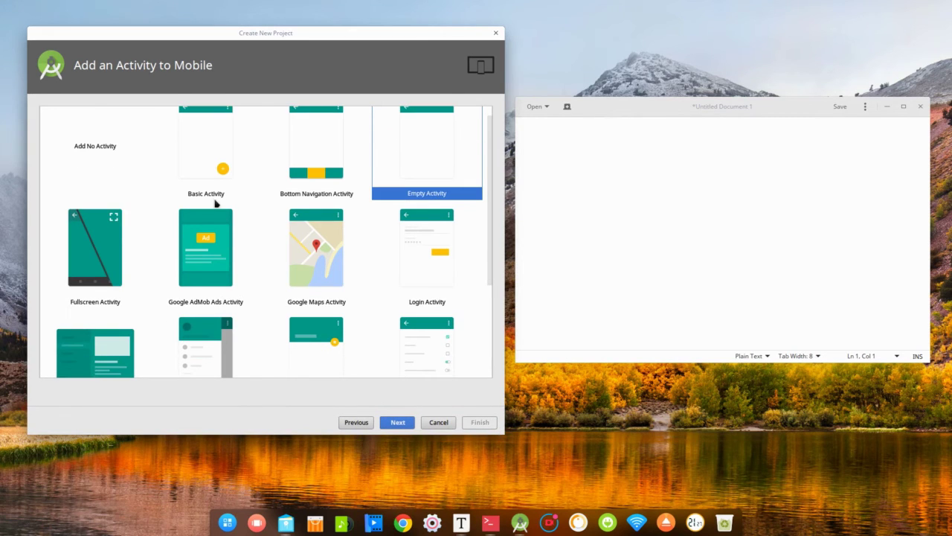
pyautogui.click(216, 181)
pyautogui.click(311, 180)
pyautogui.click(429, 187)
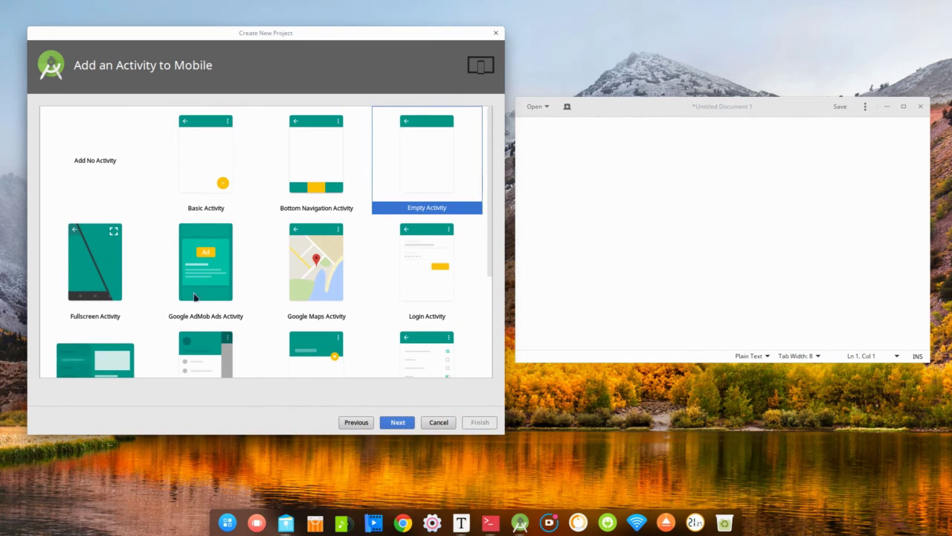
# Step: Try the remaining activity templates from Fullscreen Activity through Tabbed Activity and settle on Add No Activity
pyautogui.click(105, 296)
pyautogui.click(229, 289)
pyautogui.click(281, 289)
pyautogui.click(413, 289)
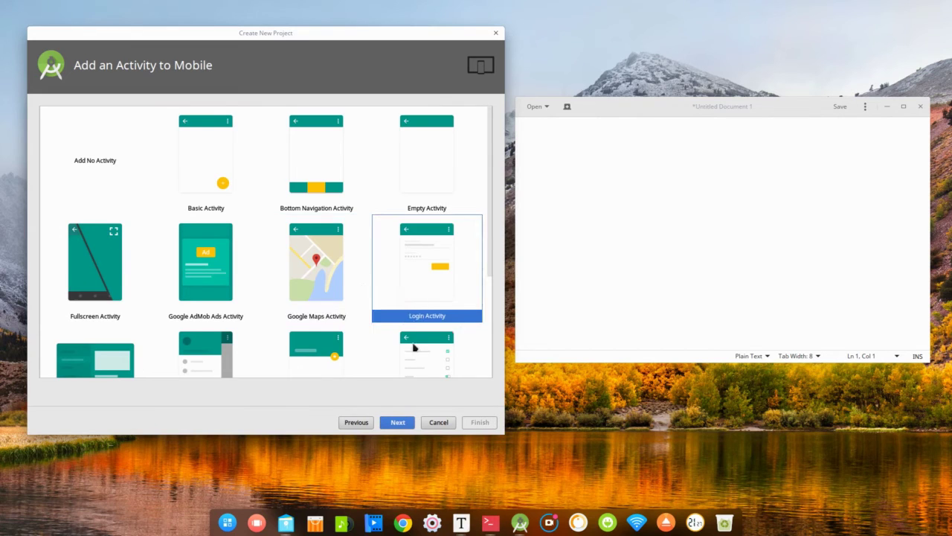
pyautogui.click(415, 347)
pyautogui.scroll(-2, 343, 304)
pyautogui.click(340, 298)
pyautogui.click(223, 297)
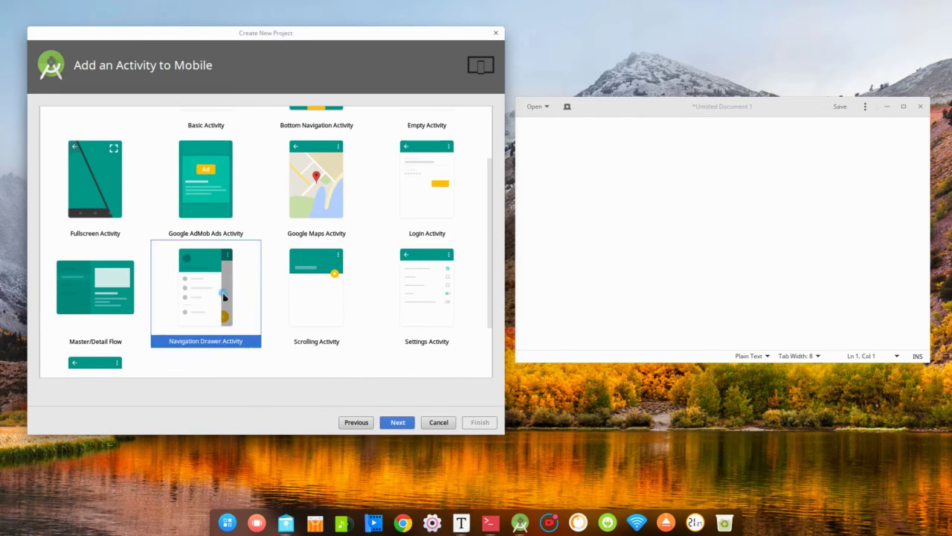
pyautogui.click(53, 302)
pyautogui.click(90, 355)
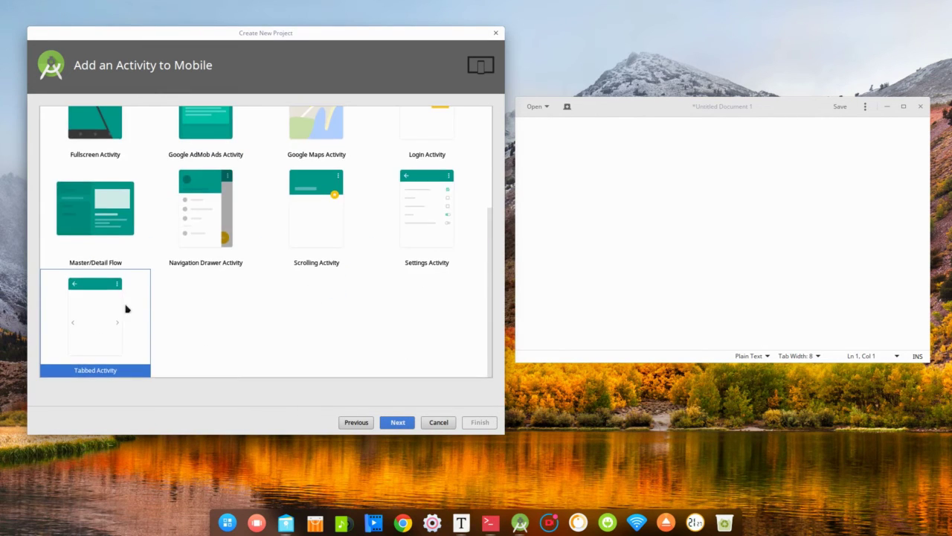
pyautogui.scroll(4, 126, 309)
pyautogui.click(94, 155)
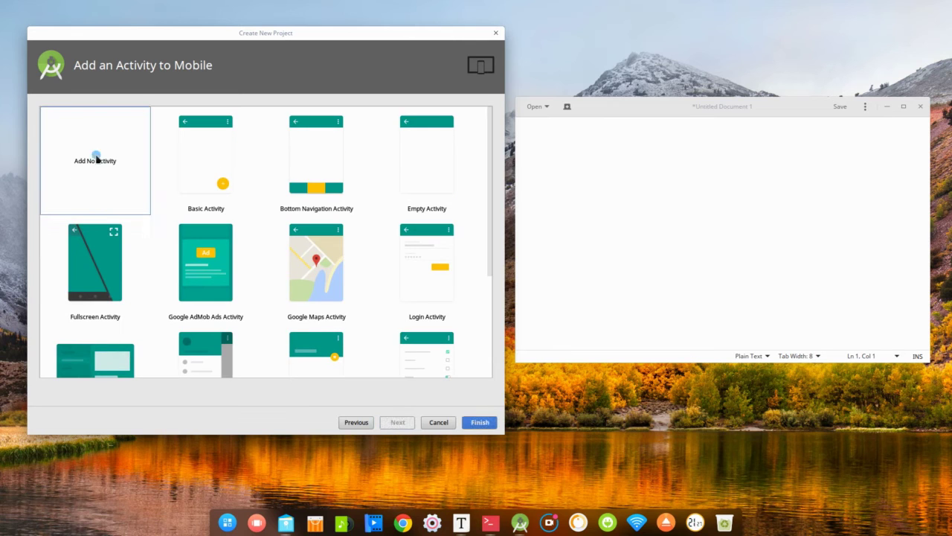
# Step: Write the note "biasanya saya lebih suka memilih add no activity :)" in the text document
pyautogui.click(555, 244)
pyautogui.write('b')
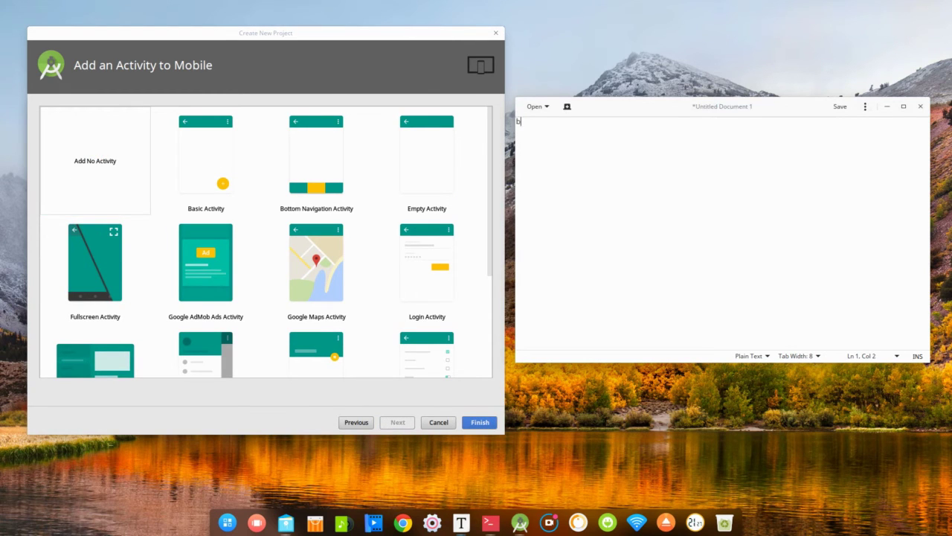
pyautogui.write('iasanya saya')
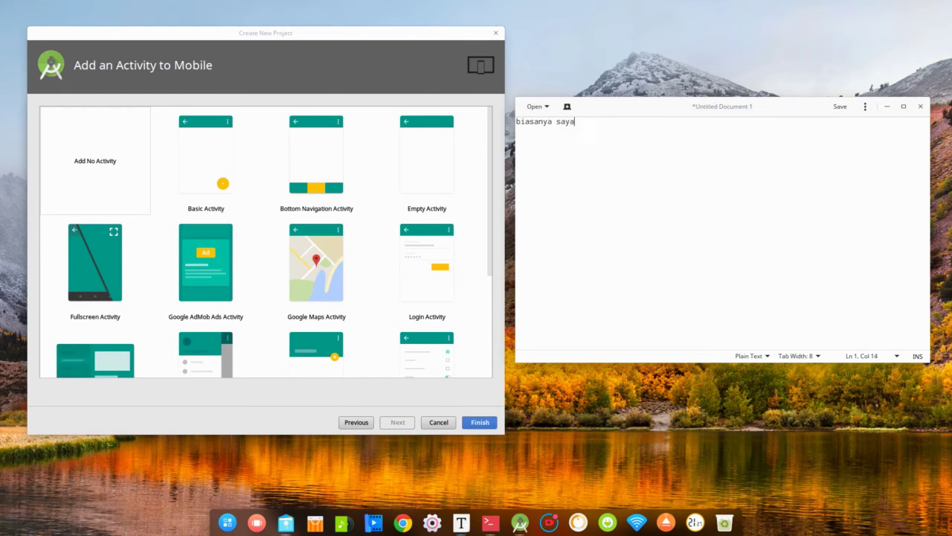
pyautogui.write(' lebih suka memilih ')
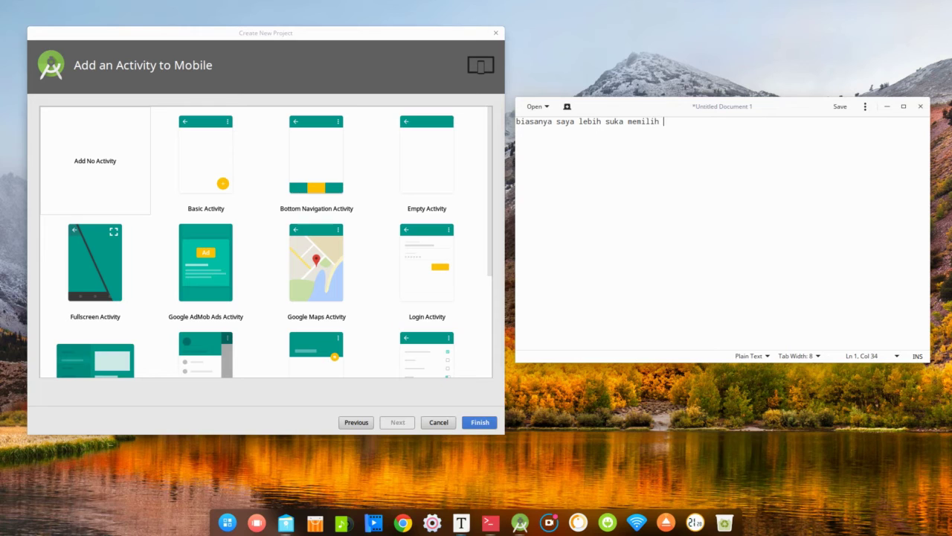
pyautogui.write('add no activity :)')
# Step: Erase the note about preferring Add No Activity from the text document
pyautogui.press('BackSpace')
pyautogui.press('BackSpace')
pyautogui.press('BackSpace')
pyautogui.press('BackSpace')
pyautogui.press('BackSpace')
pyautogui.press('BackSpace')
pyautogui.press('BackSpace')
pyautogui.press('BackSpace')
pyautogui.press('BackSpace')
pyautogui.press('BackSpace')
pyautogui.press('BackSpace')
pyautogui.press('BackSpace')
pyautogui.press('BackSpace')
pyautogui.press('BackSpace')
pyautogui.press('BackSpace')
pyautogui.press('BackSpace')
pyautogui.press('BackSpace')
pyautogui.press('BackSpace')
pyautogui.press('BackSpace')
pyautogui.press('BackSpace')
pyautogui.press('BackSpace')
pyautogui.press('BackSpace')
pyautogui.press('BackSpace')
pyautogui.press('BackSpace')
pyautogui.press('BackSpace')
pyautogui.press('BackSpace')
pyautogui.press('BackSpace')
pyautogui.press('BackSpace')
pyautogui.press('BackSpace')
pyautogui.press('BackSpace')
pyautogui.press('BackSpace')
pyautogui.press('BackSpace')
pyautogui.press('BackSpace')
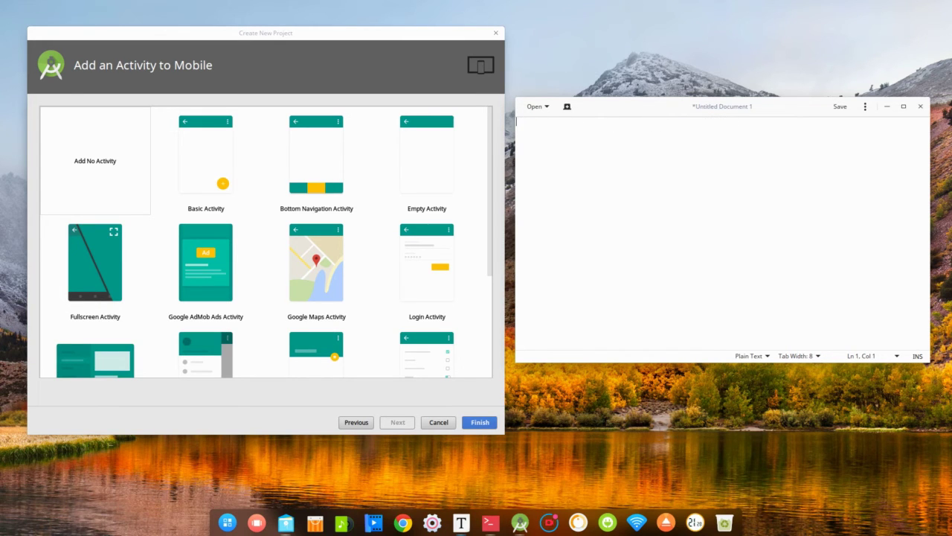
# Step: Keep Add No Activity as the template and finish the wizard to create the project
pyautogui.click(112, 201)
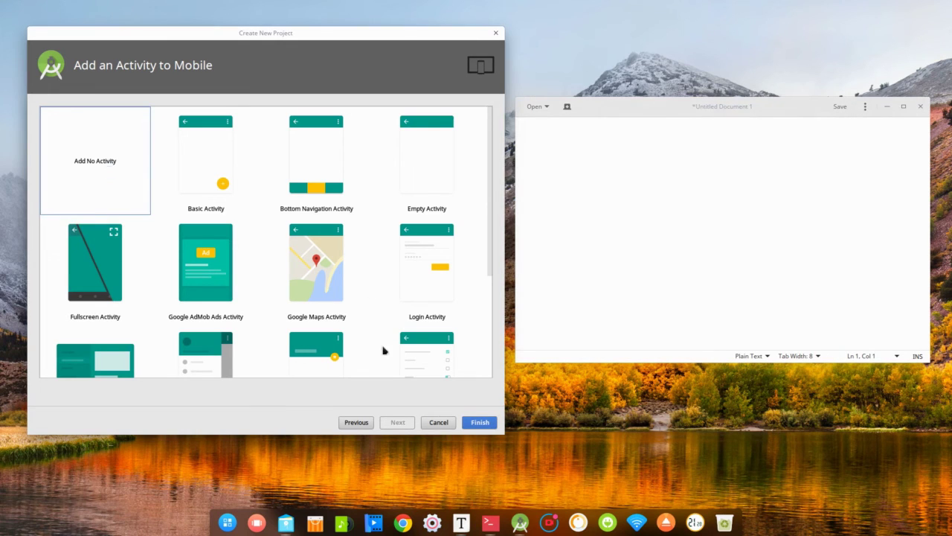
pyautogui.click(480, 422)
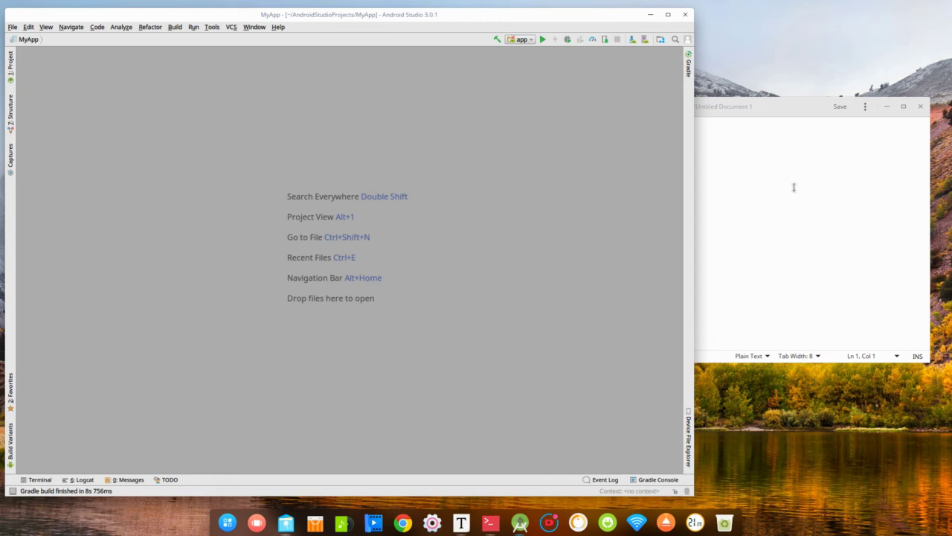
# Step: Write the note "nah sekarang sudah siap" in the text document
pyautogui.click(761, 198)
pyautogui.write('na')
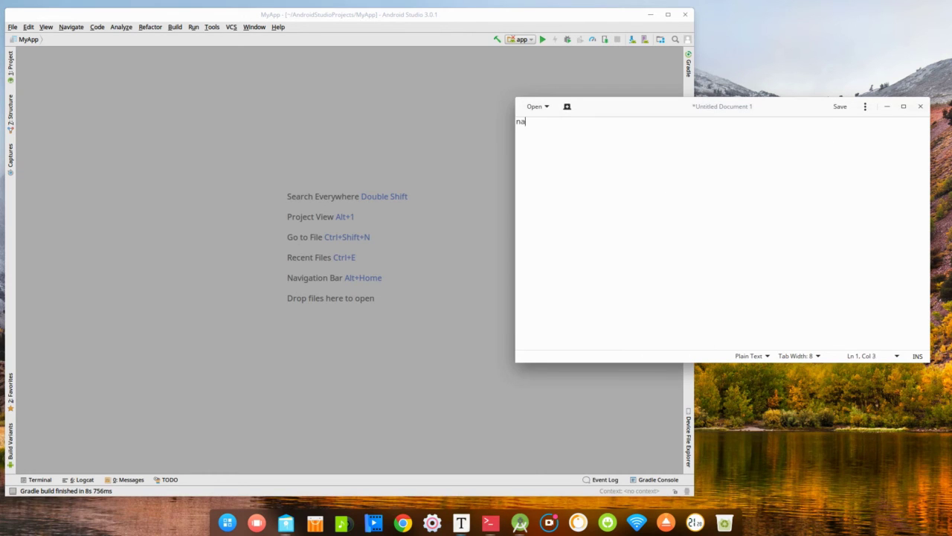
pyautogui.write('h sekarang suda')
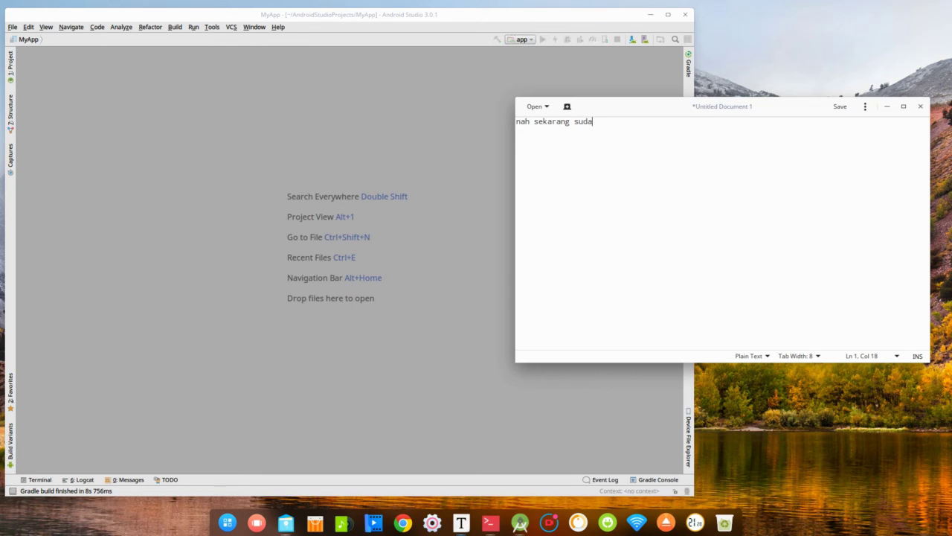
pyautogui.write('h siap')
# Step: Erase the note about the project being ready from the text document
pyautogui.press('BackSpace')
pyautogui.press('BackSpace')
pyautogui.press('BackSpace')
pyautogui.press('BackSpace')
pyautogui.press('BackSpace')
pyautogui.press('BackSpace')
pyautogui.press('BackSpace')
pyautogui.press('BackSpace')
pyautogui.press('BackSpace')
pyautogui.press('BackSpace')
pyautogui.press('BackSpace')
pyautogui.press('BackSpace')
pyautogui.press('BackSpace')
pyautogui.press('BackSpace')
pyautogui.press('BackSpace')
pyautogui.press('BackSpace')
pyautogui.press('BackSpace')
pyautogui.press('BackSpace')
pyautogui.press('BackSpace')
pyautogui.press('BackSpace')
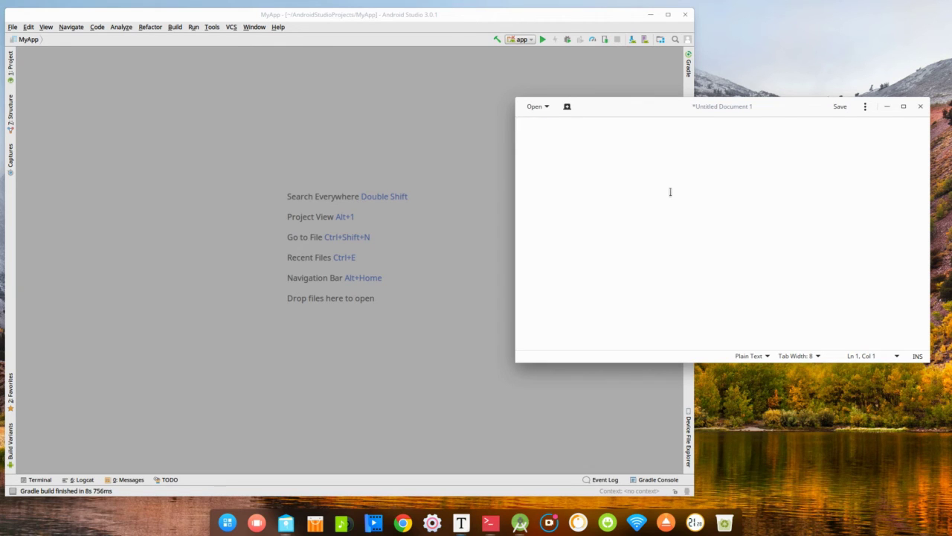
# Step: Reposition the Android Studio window and write the note "struktur projeck bisa dilihat disini" in the text document
pyautogui.moveTo(447, 17); pyautogui.dragTo(504, 25)
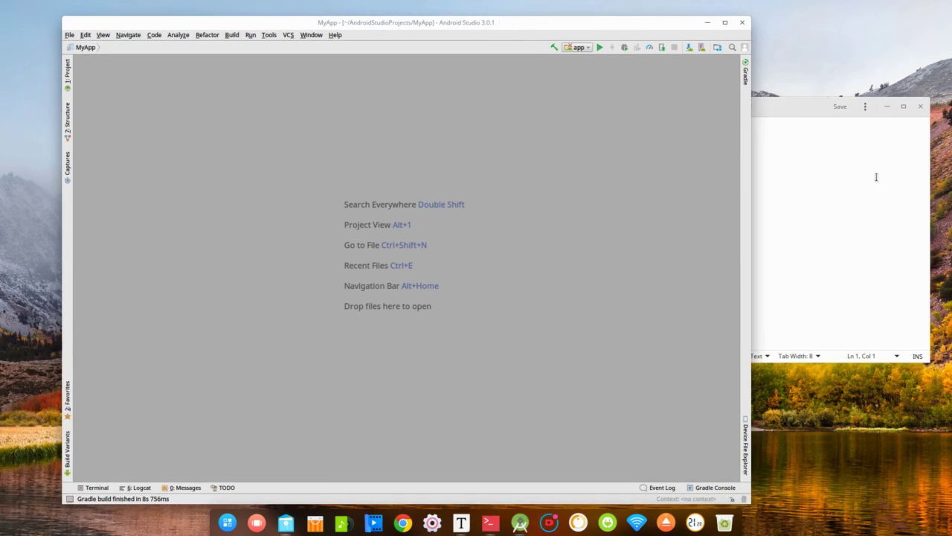
pyautogui.click(876, 178)
pyautogui.write('struktu')
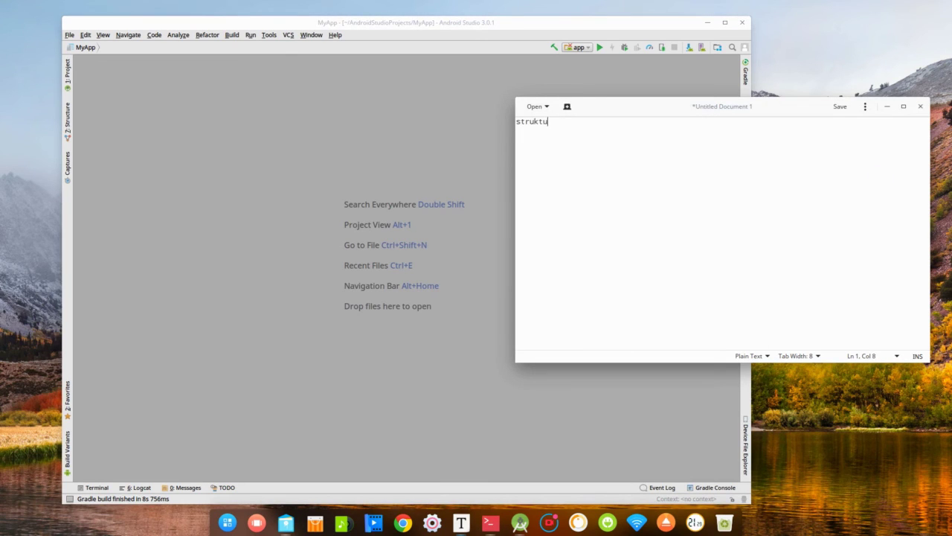
pyautogui.write('r projeck bis')
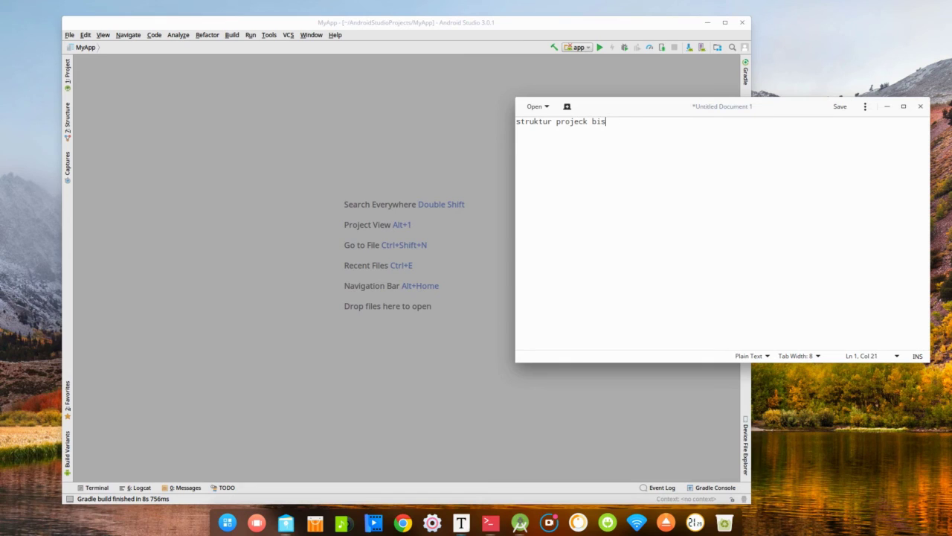
pyautogui.write('s')
pyautogui.press('BackSpace')
pyautogui.write('a dilihat disini')
# Step: Return to Android Studio, show the project structure and change its display from Android to Project
pyautogui.click(227, 141)
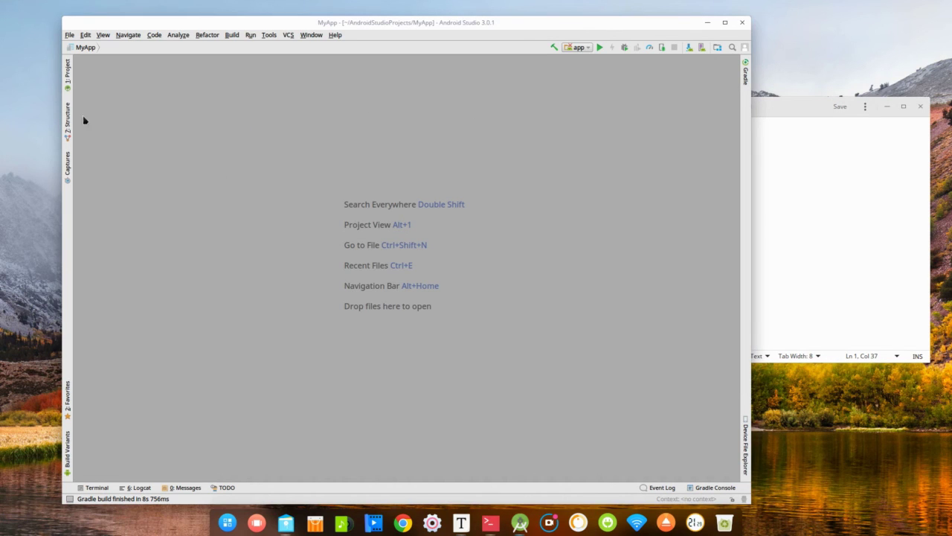
pyautogui.click(67, 75)
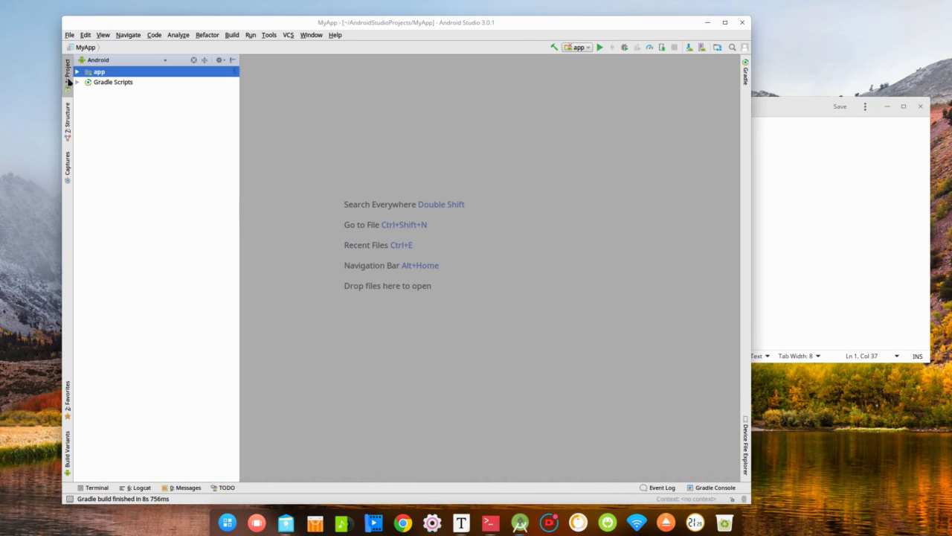
pyautogui.click(116, 61)
pyautogui.click(114, 71)
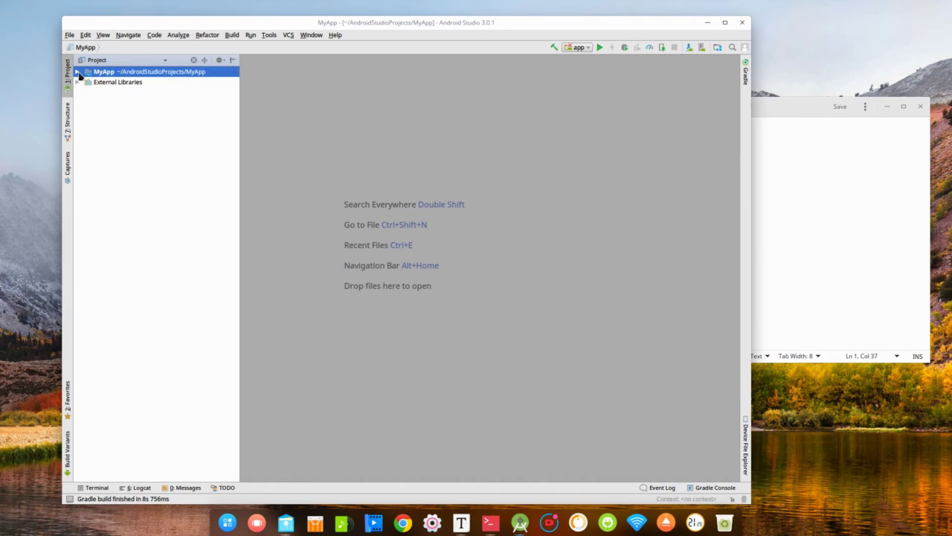
# Step: Expand MyApp down through app, src and main to examine the java and res folders, and reposition the Android Studio window
pyautogui.click(78, 73)
pyautogui.click(86, 104)
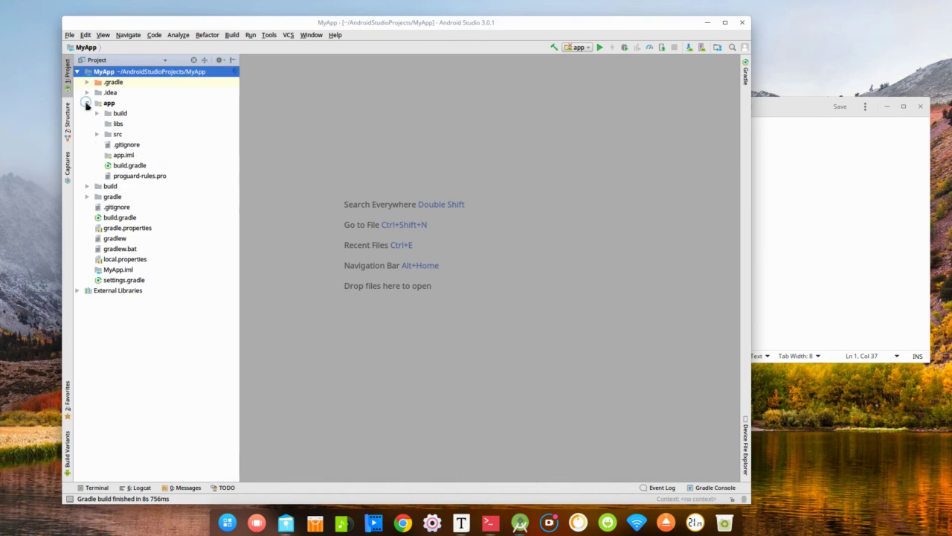
pyautogui.click(97, 134)
pyautogui.click(107, 155)
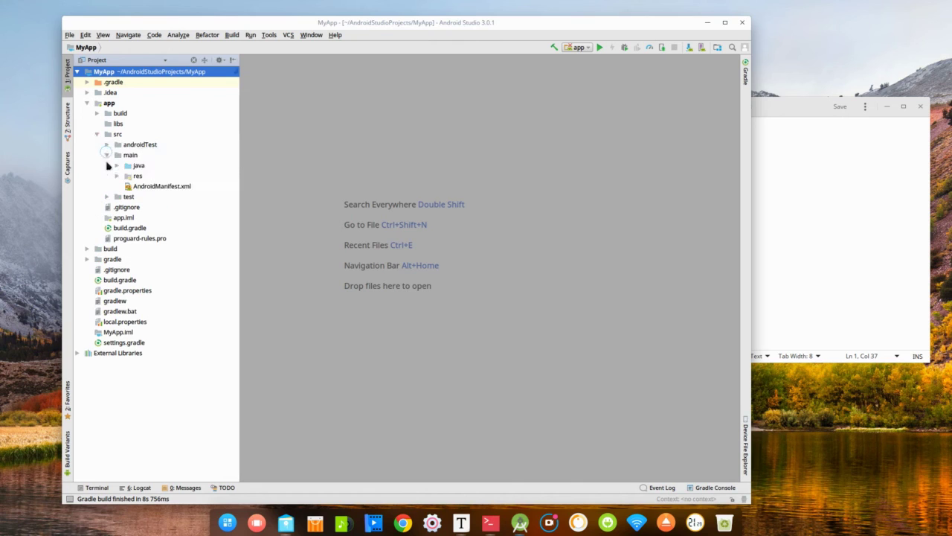
pyautogui.click(113, 167)
pyautogui.click(116, 165)
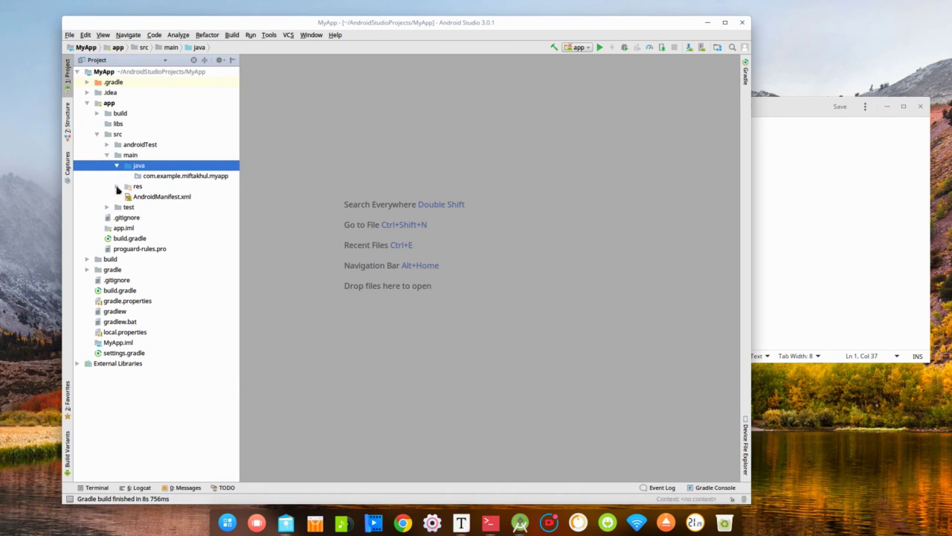
pyautogui.click(116, 187)
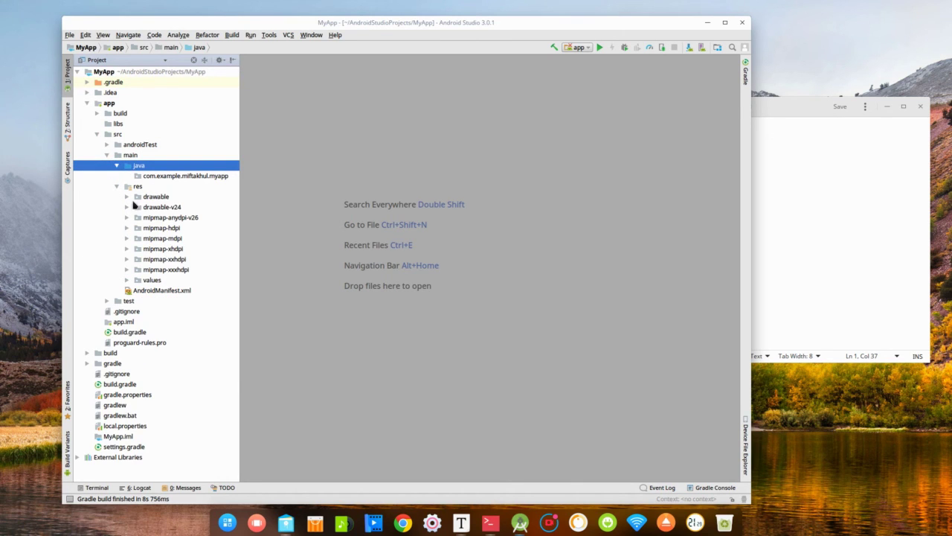
pyautogui.moveTo(421, 21); pyautogui.dragTo(381, 17)
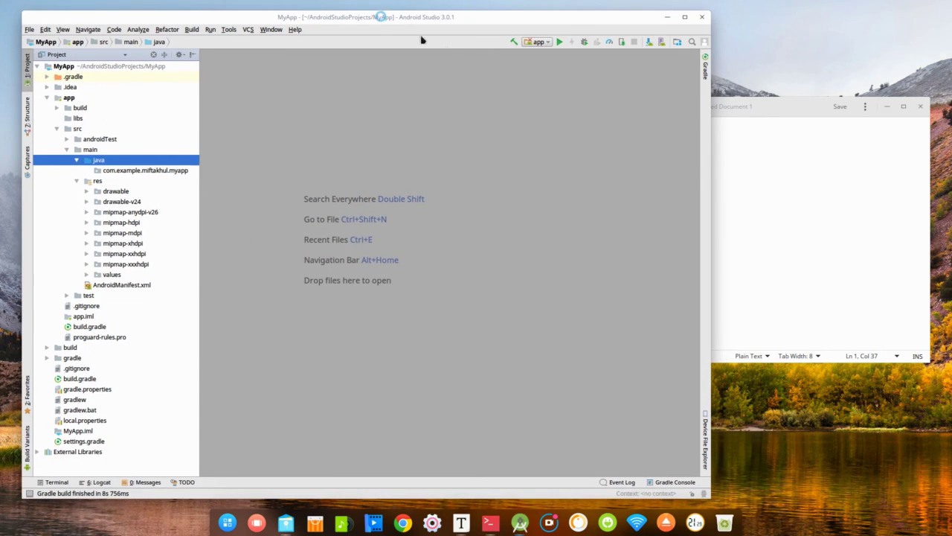